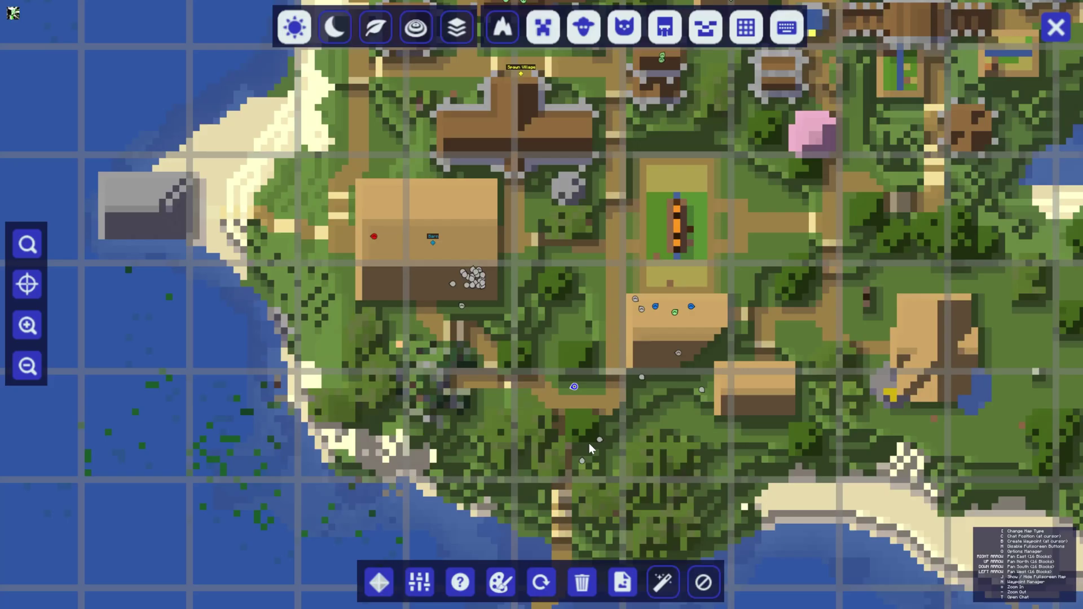
Leave the fullscreen map to view the village in the game world, then reopen the map and pan across the village.
key(Escape)
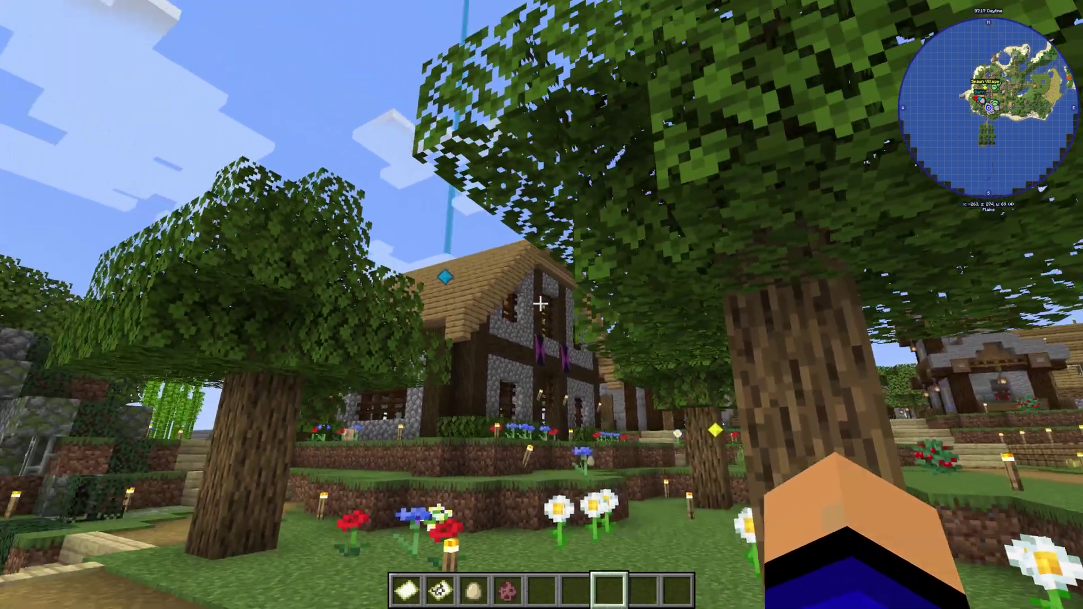
mouse_move(542, 304)
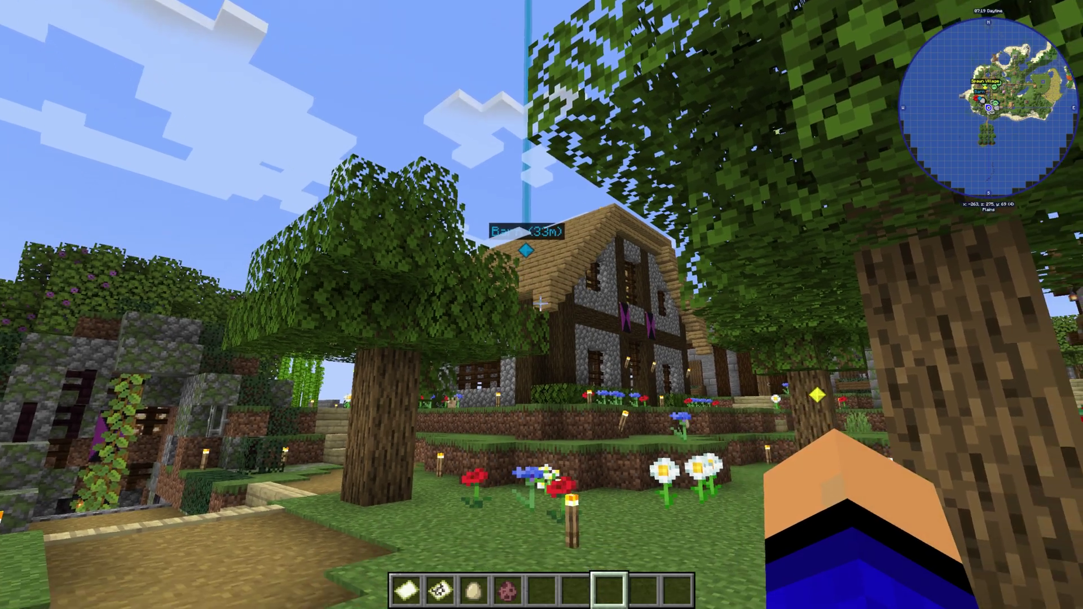
key(j)
drag(417, 249, 612, 417)
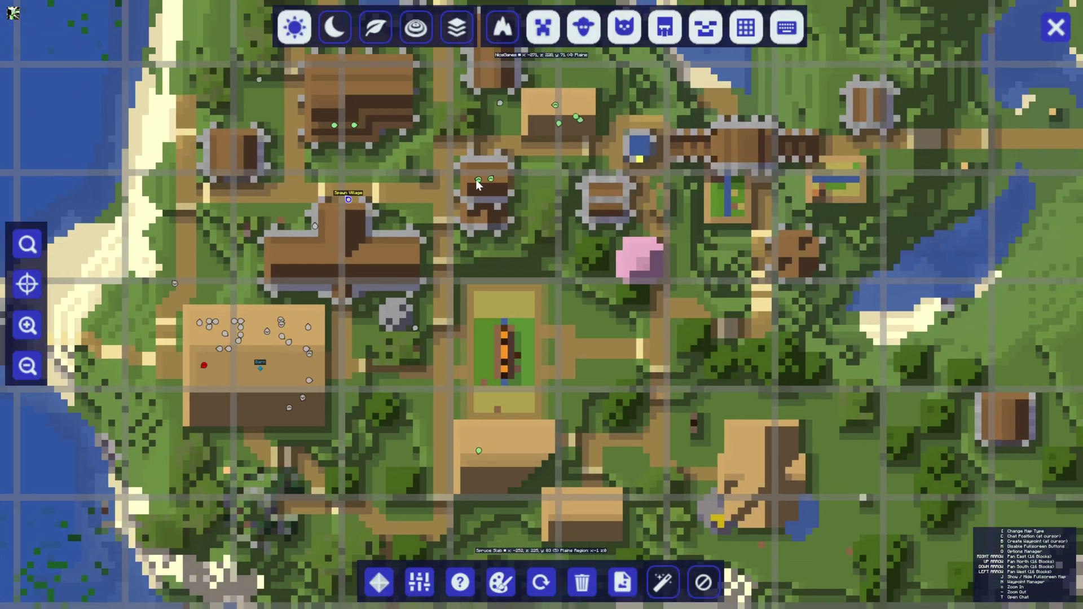
drag(476, 179, 488, 228)
Compare the night and day views of the fullscreen map.
click(336, 31)
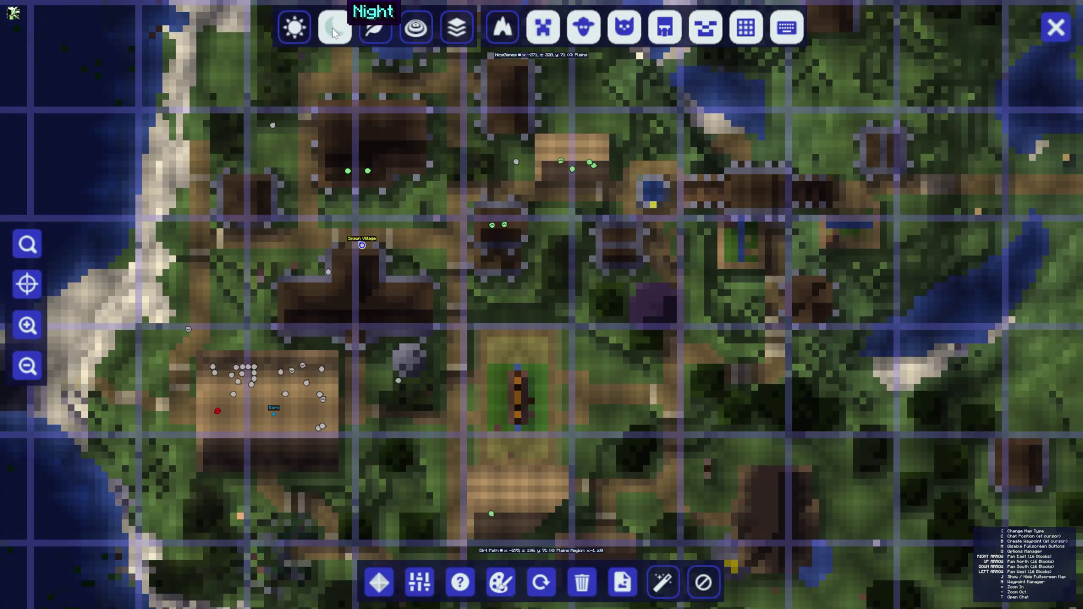
click(298, 26)
click(336, 29)
click(299, 26)
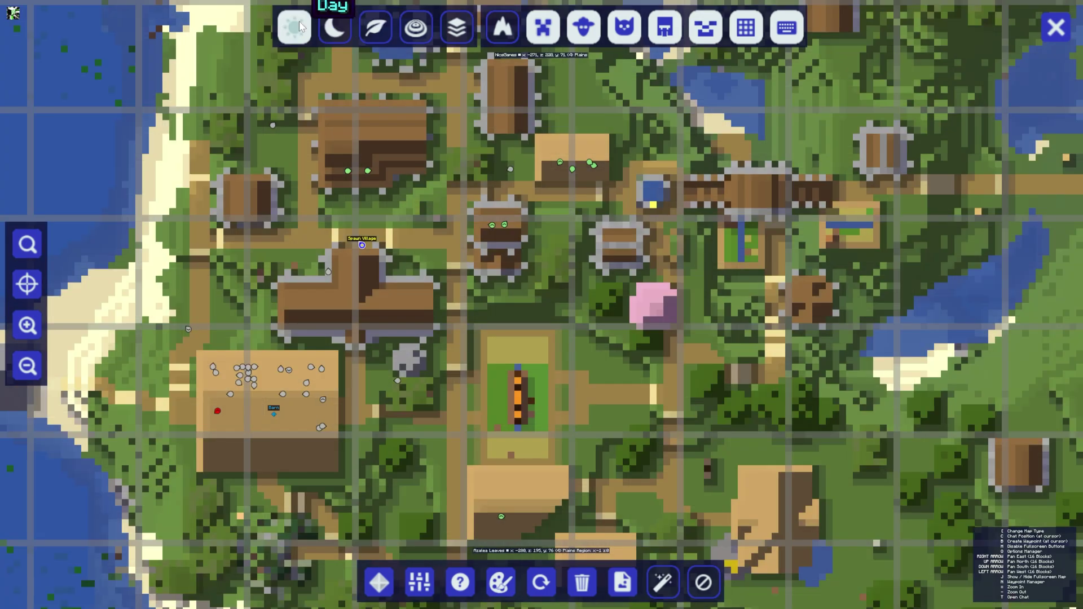
click(377, 30)
key(n)
click(505, 114)
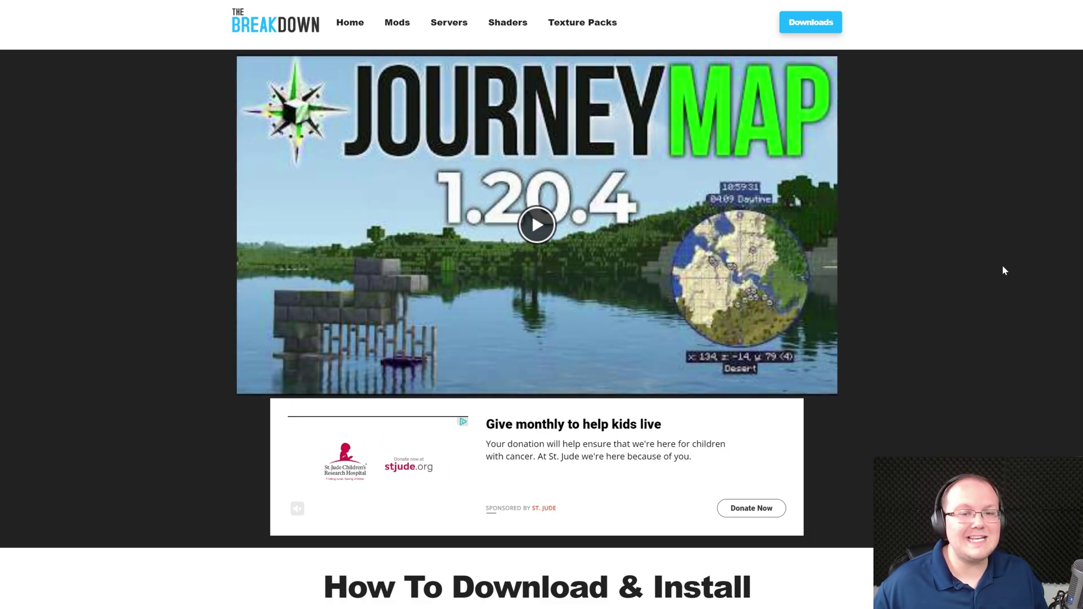
Follow the JourneyMap download link in the install guide.
scroll(1003, 270, down, 10)
scroll(1005, 270, down, 1)
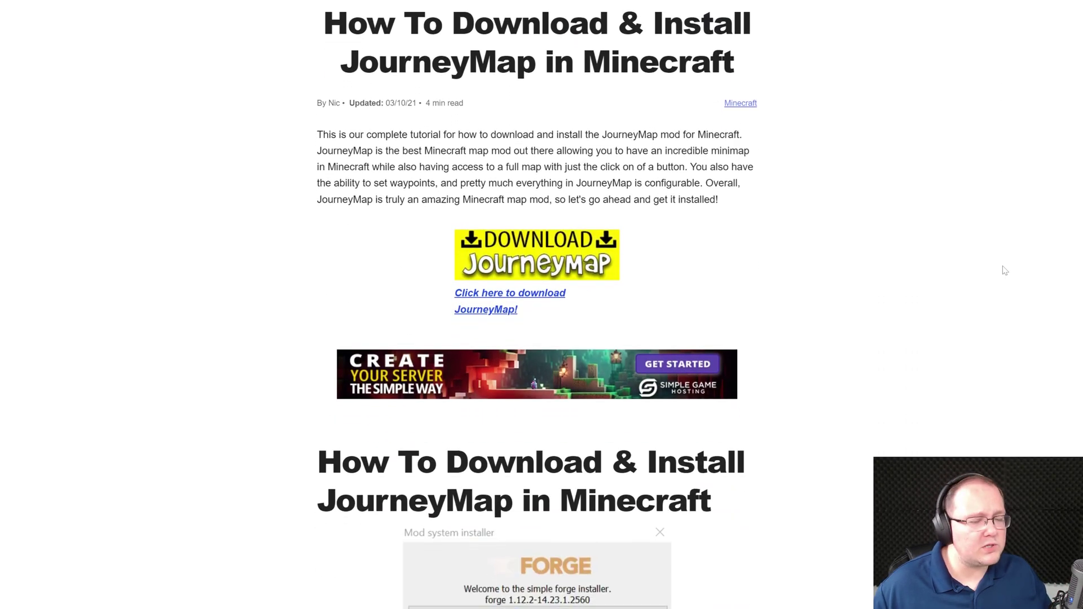
click(501, 224)
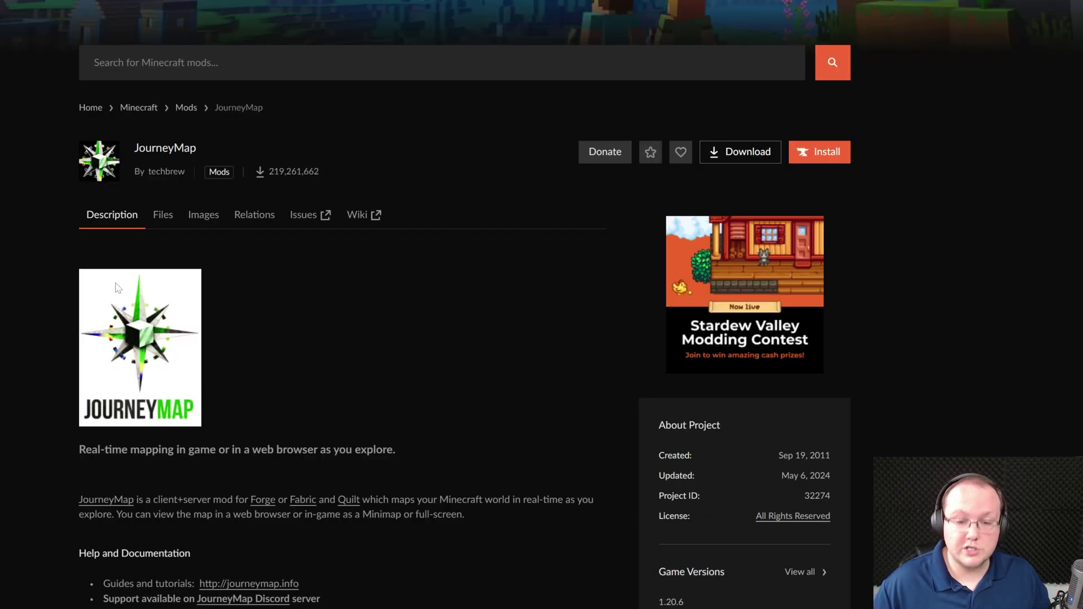
Download the journeymap-1.20.6-5.9.25-forge file from the mod's list of files.
scroll(446, 255, down, 2)
click(168, 116)
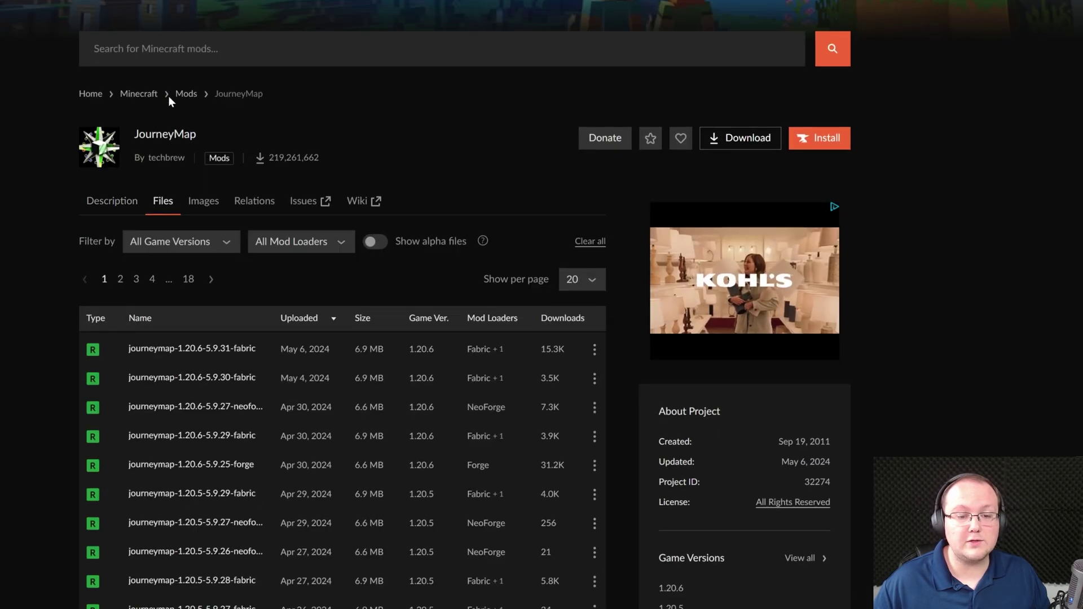
scroll(169, 101, down, 4)
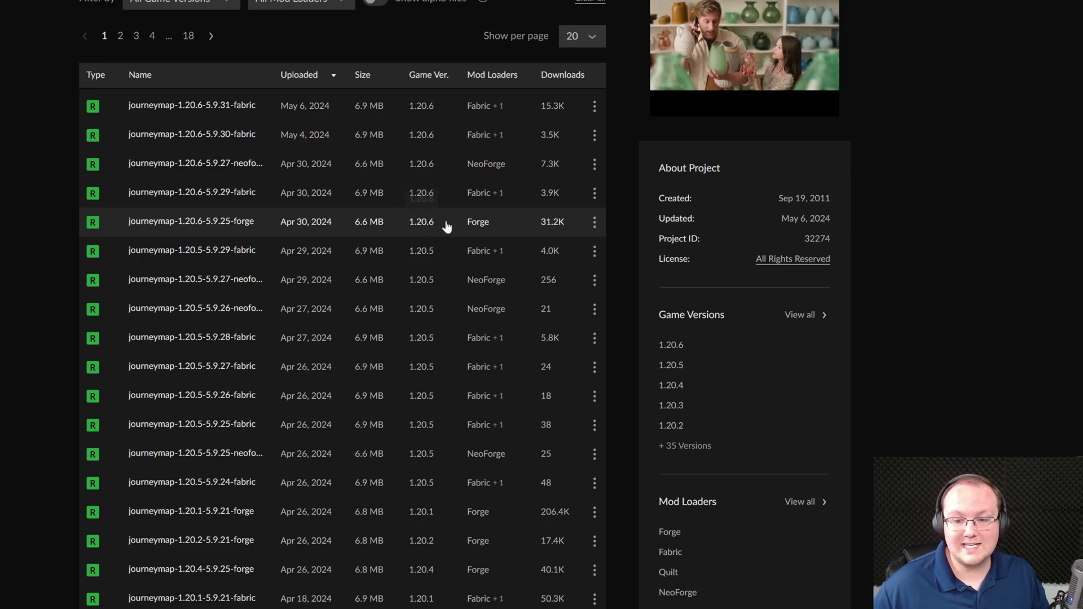
click(595, 223)
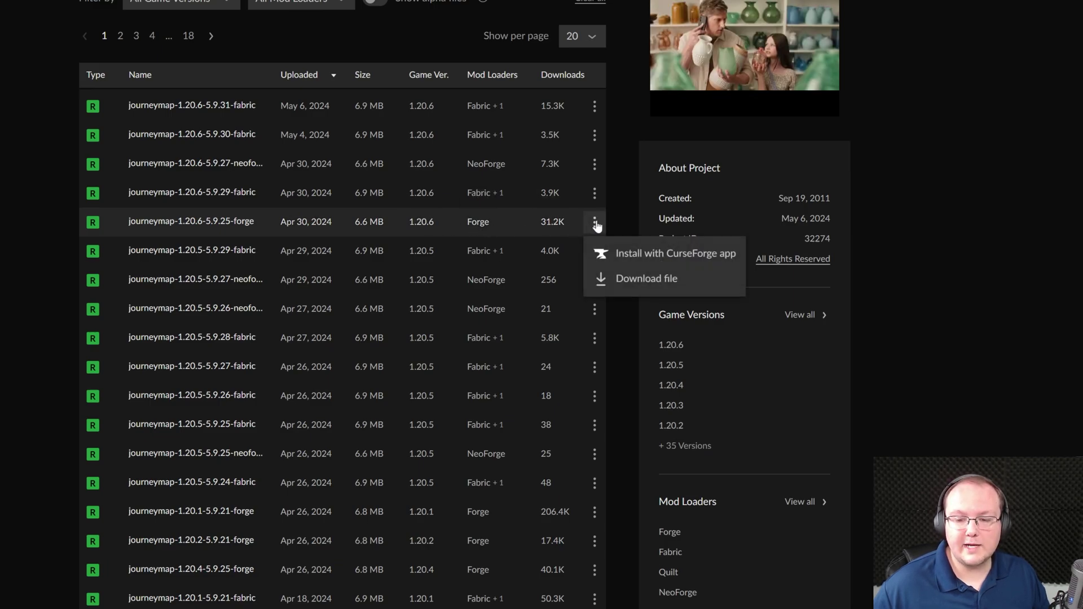
click(616, 280)
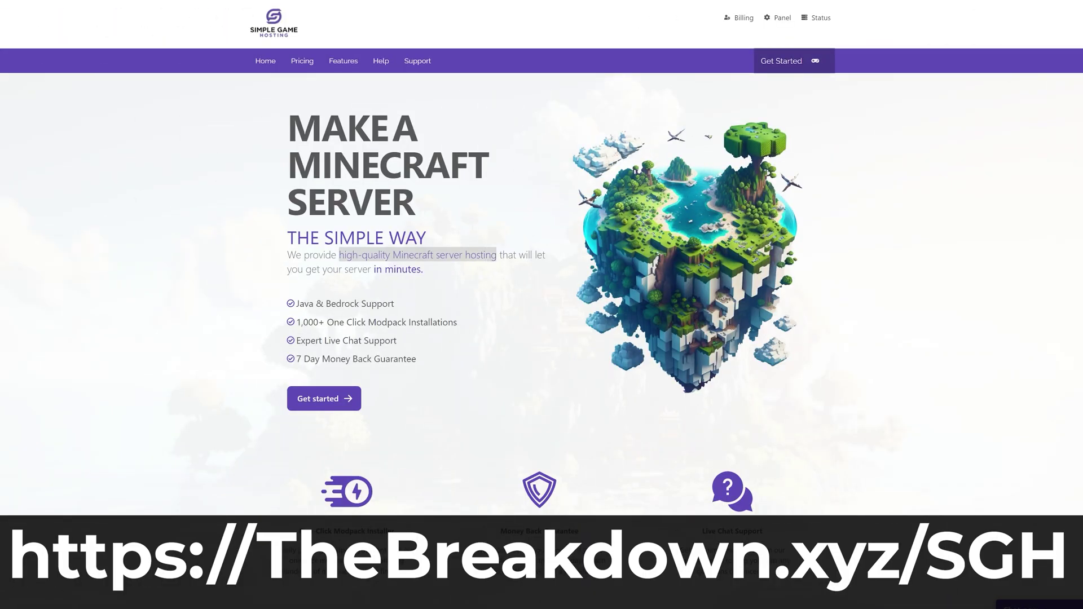
Look over the Simple Game Hosting site and search the server panel's CurseForge modpacks for Pixelmon.
scroll(541, 254, down, 4)
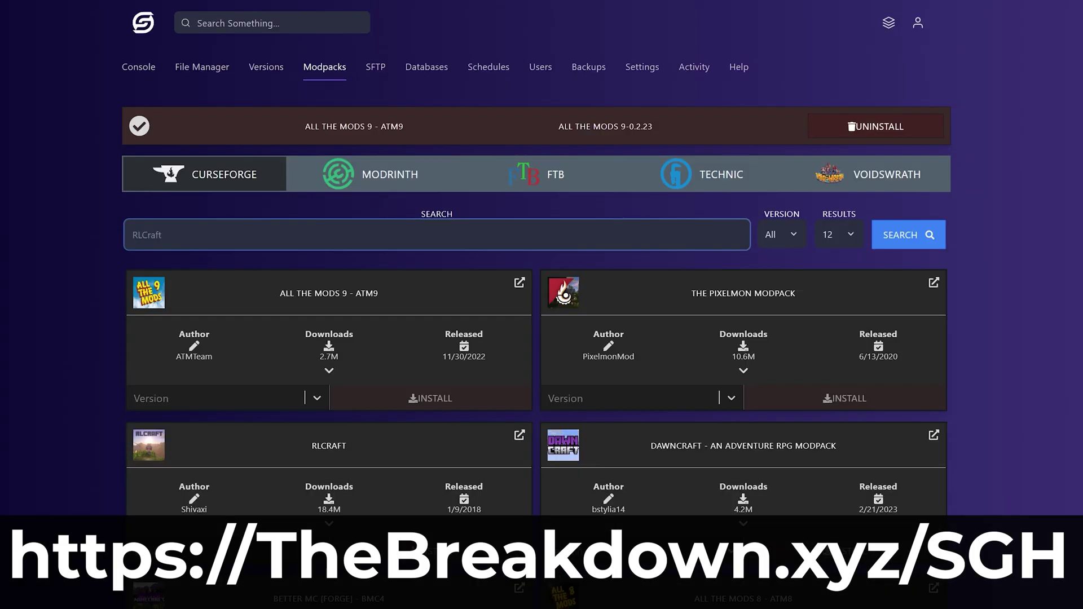
text(Pixelmon)
key(Return)
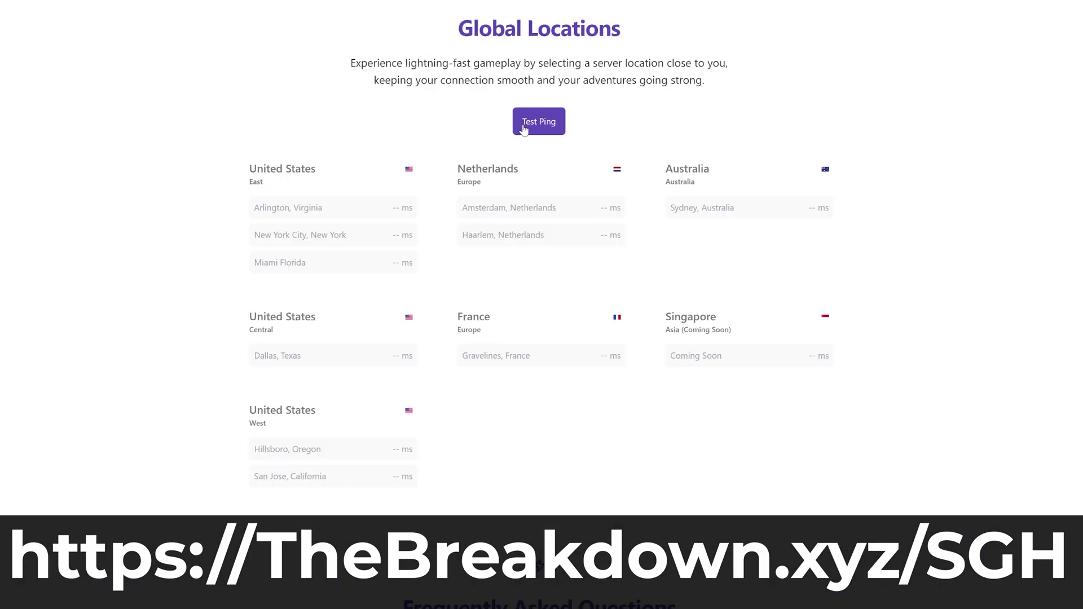
Test the ping to the hosting locations and read the help article on adding mods to a Minecraft server.
click(530, 126)
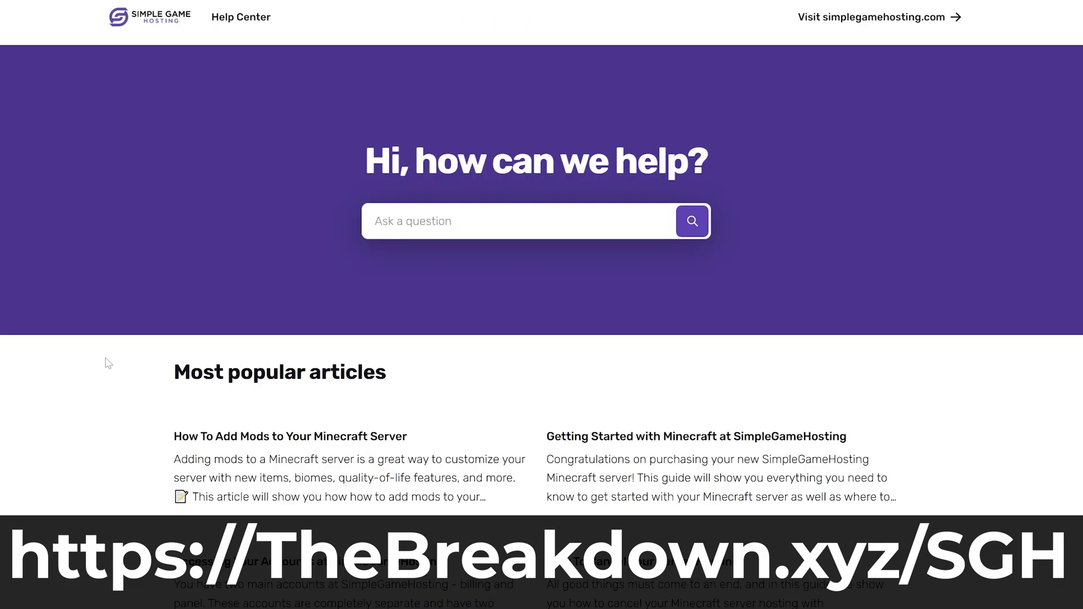
click(245, 432)
scroll(466, 432, down, 5)
scroll(466, 432, down, 20)
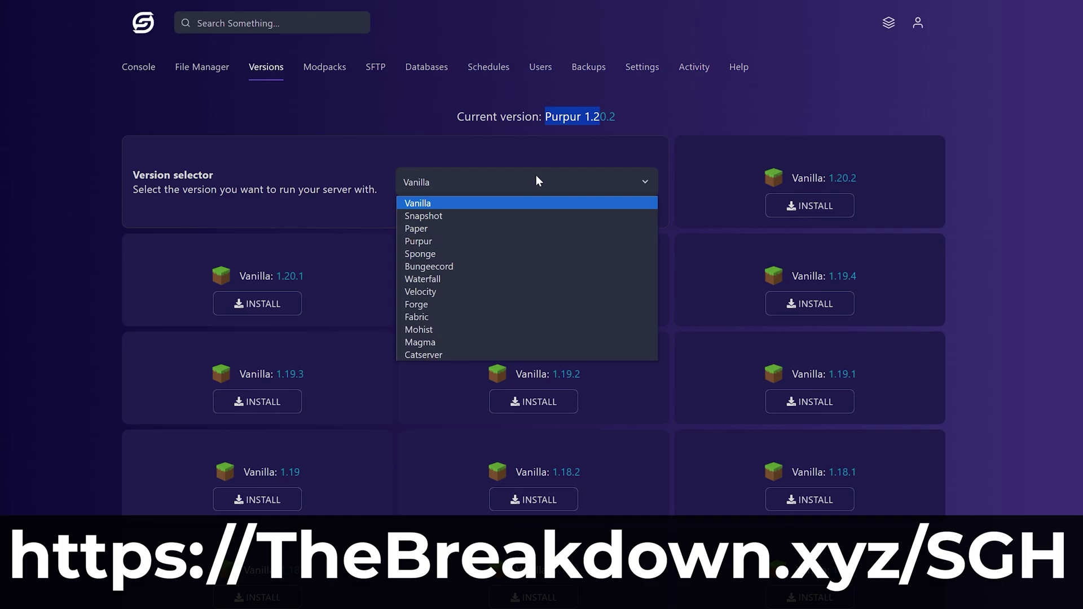
Set the game server's version selector to Forge and install the first version offered.
click(496, 307)
click(793, 214)
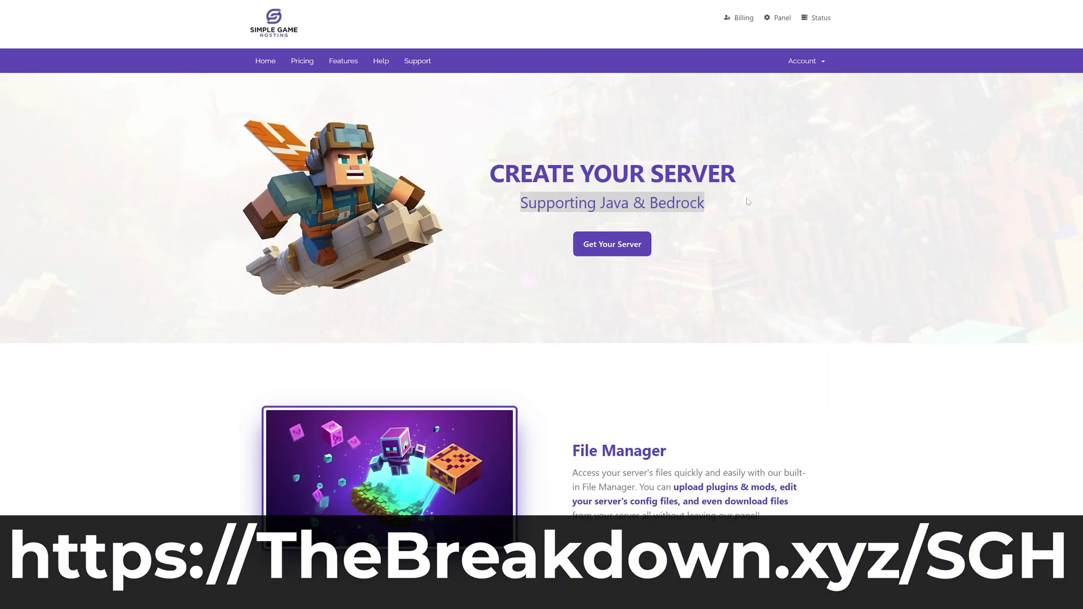
scroll(341, 139, down, 10)
drag(798, 118, 289, 133)
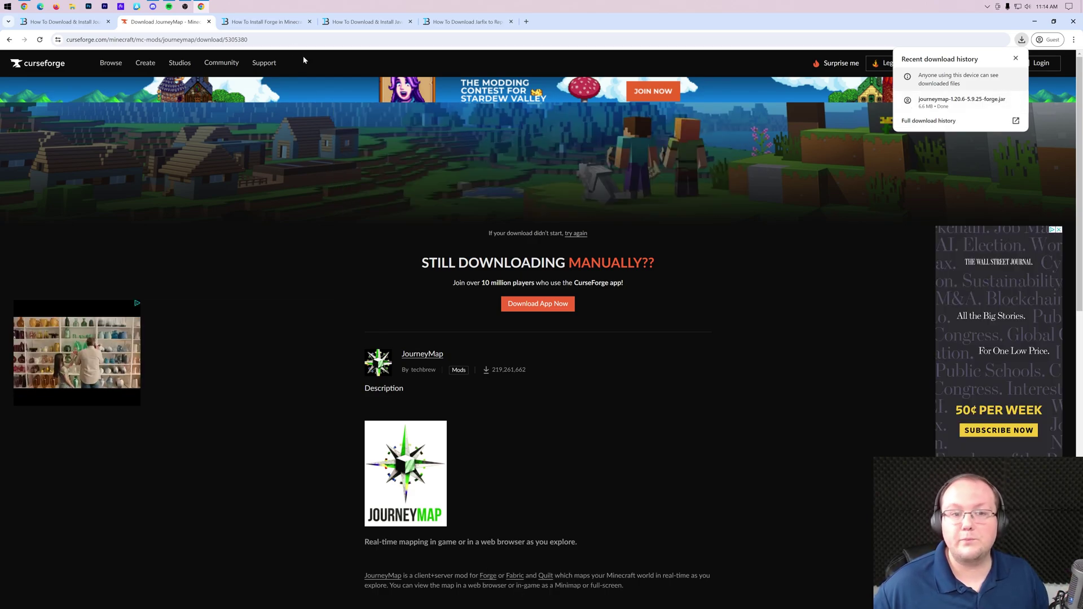
Switch to the guide on installing Forge and open the Forge download page from it.
click(275, 23)
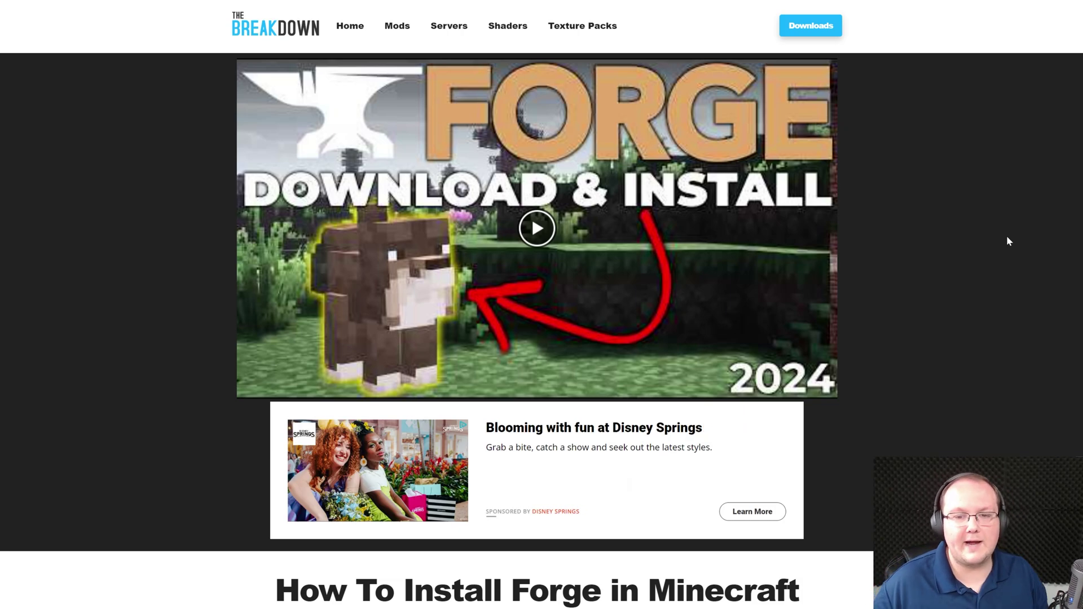
scroll(939, 261, down, 5)
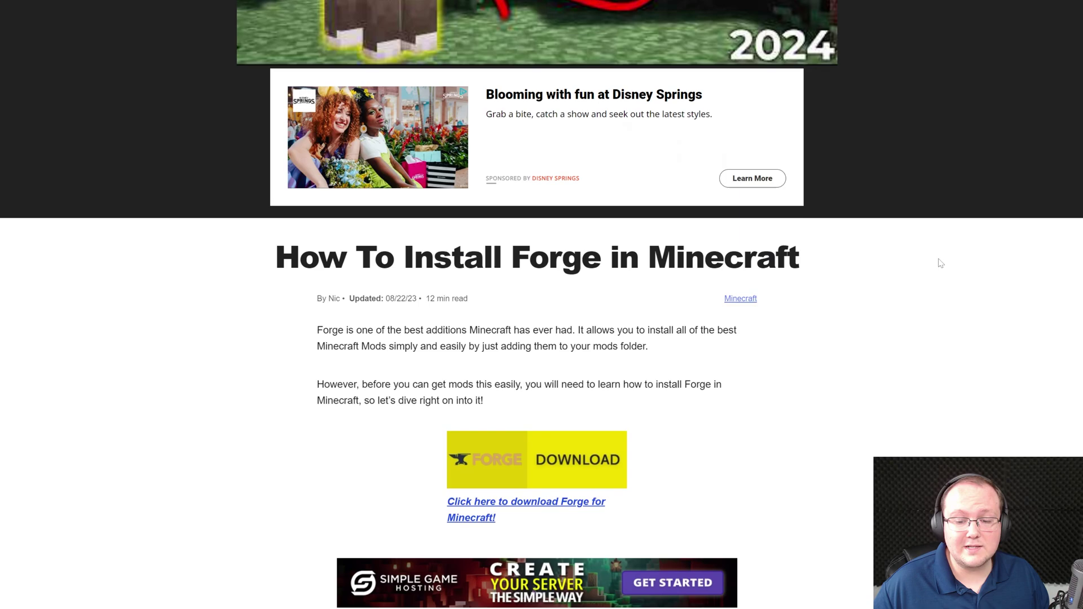
scroll(936, 262, down, 8)
scroll(935, 263, up, 6)
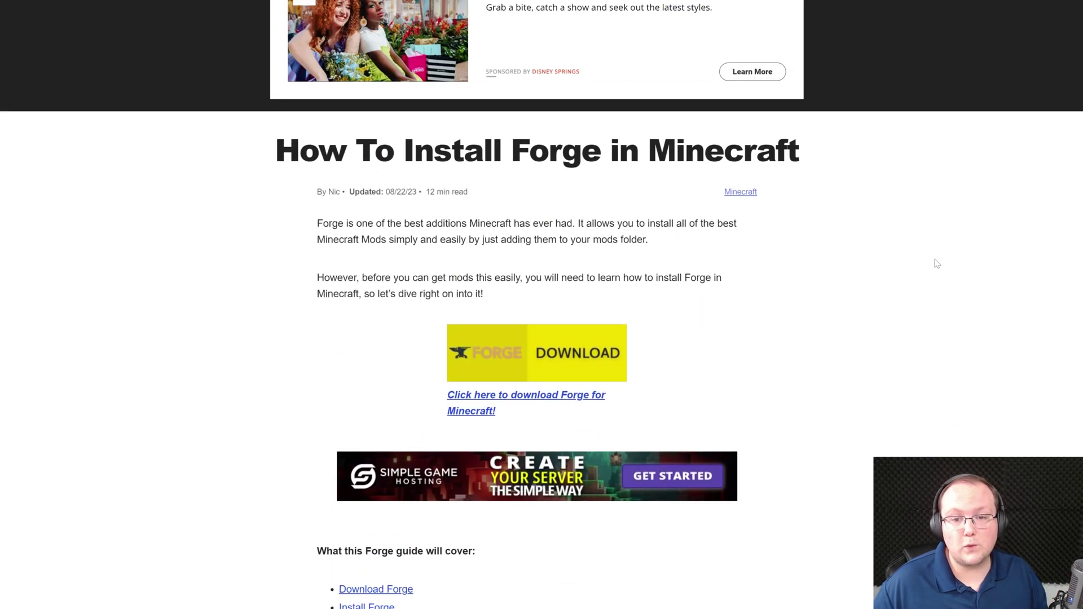
click(508, 379)
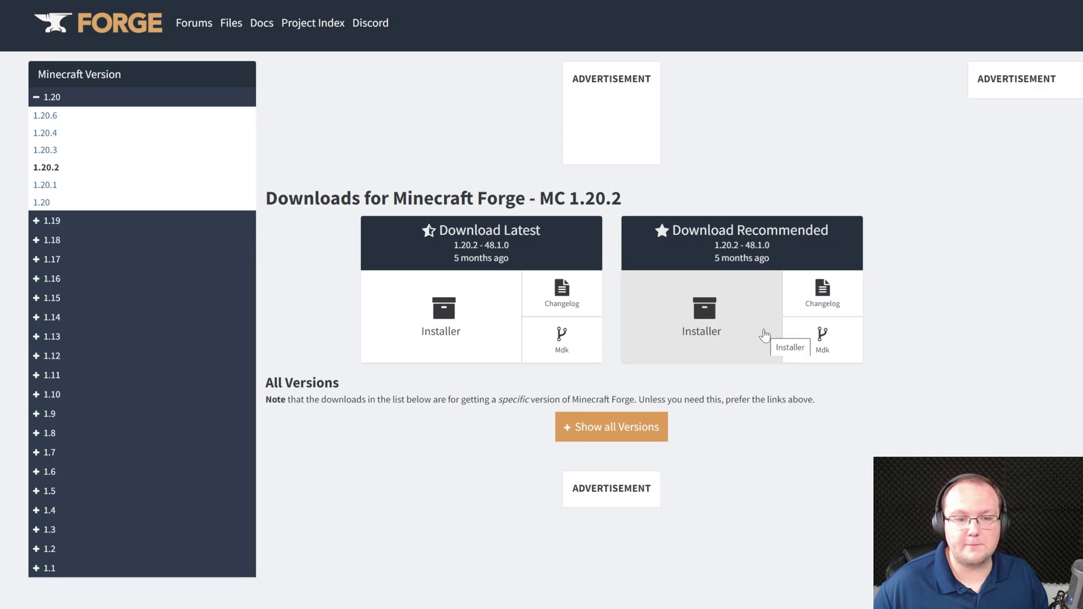
Download the Forge installer for Minecraft 1.20.6, skipping the ad page, and save forge-1.20.6-50.0.19-installer.jar to Downloads.
click(103, 103)
click(90, 102)
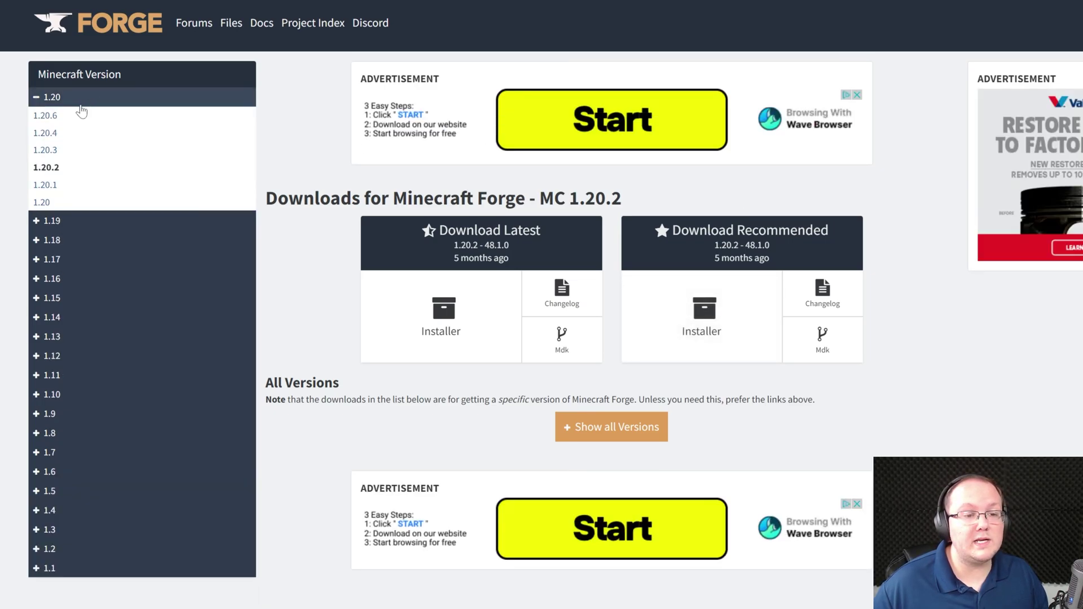
click(46, 117)
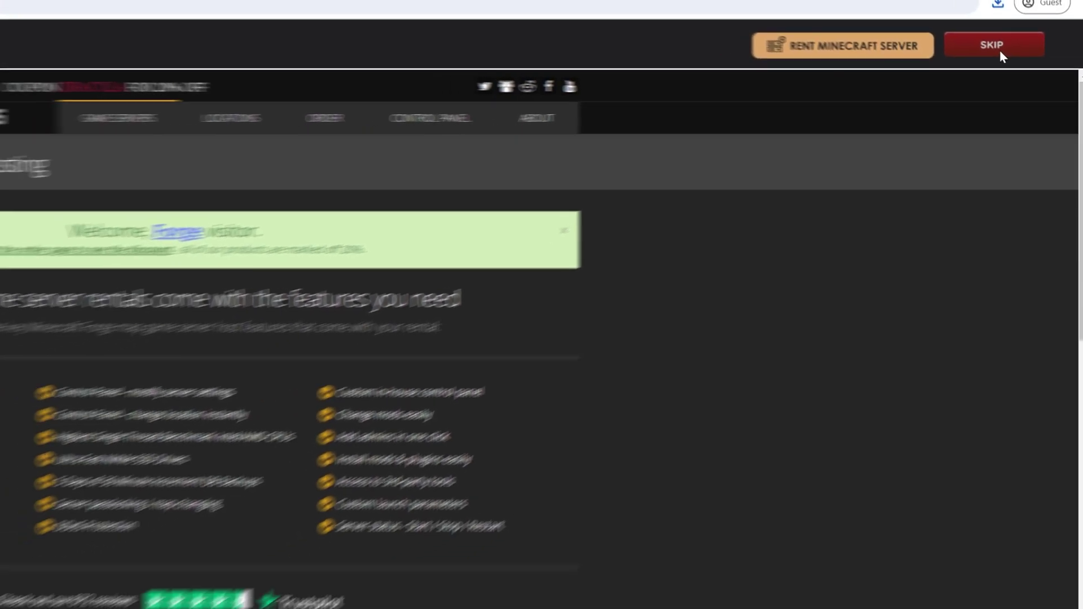
click(984, 48)
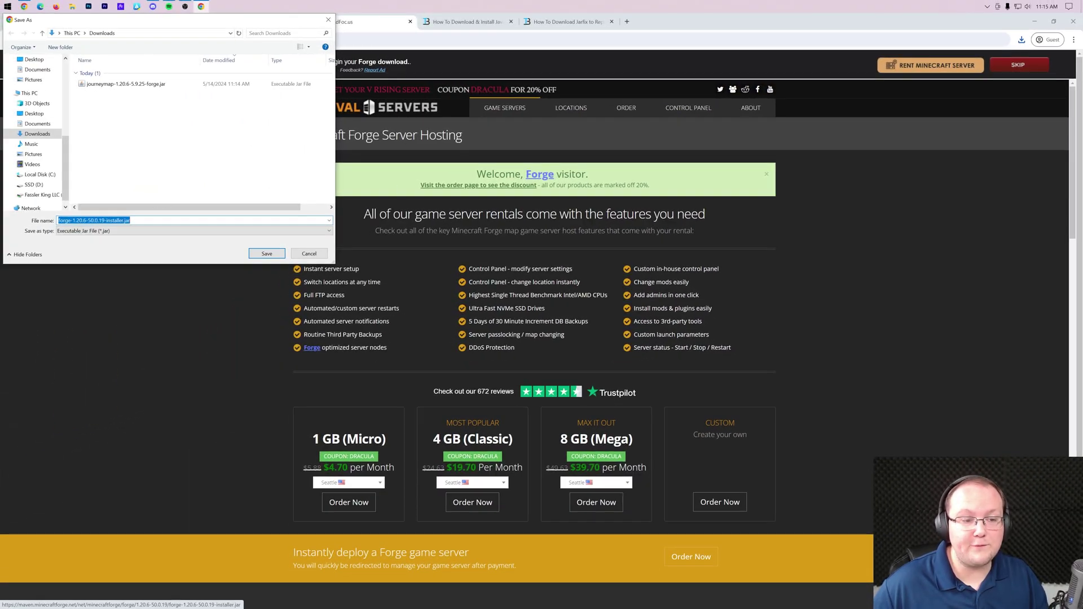
click(272, 258)
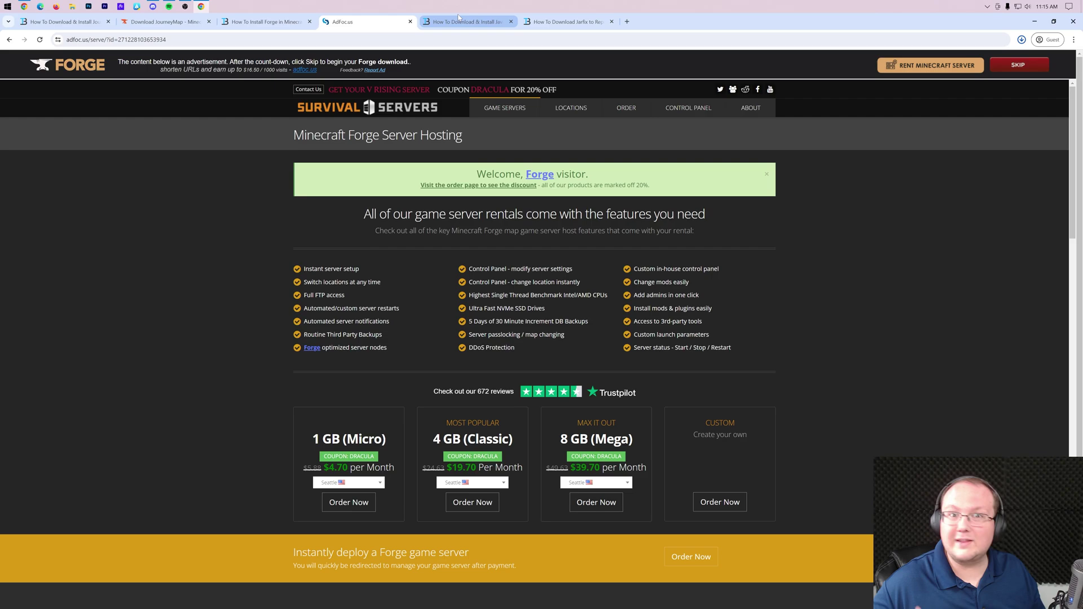
Switch to File Explorer and move the downloaded Forge installer and JourneyMap file from Downloads to the desktop.
key(super+d)
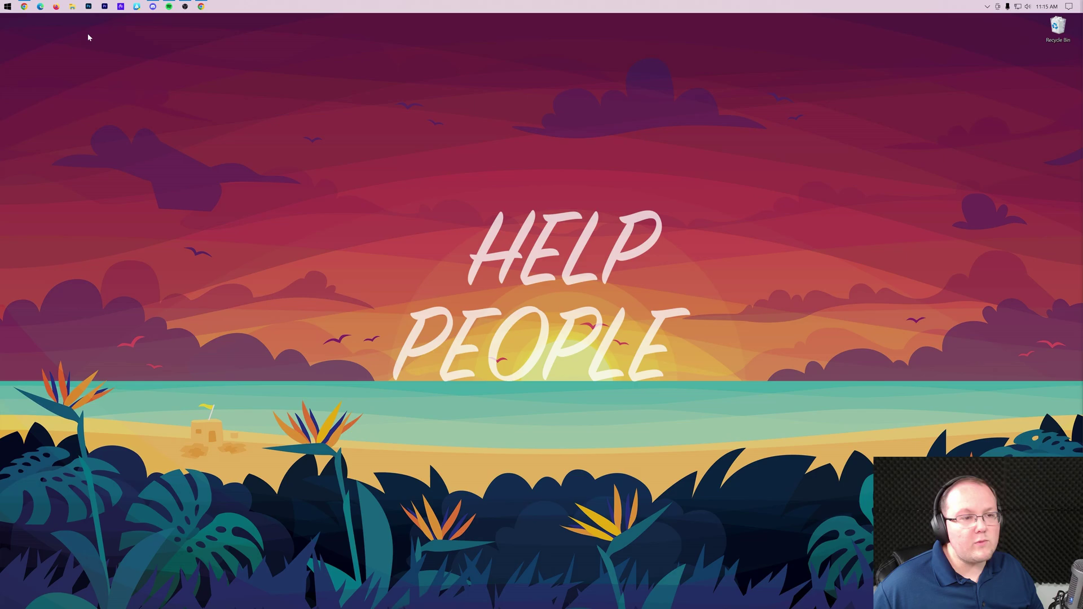
click(73, 6)
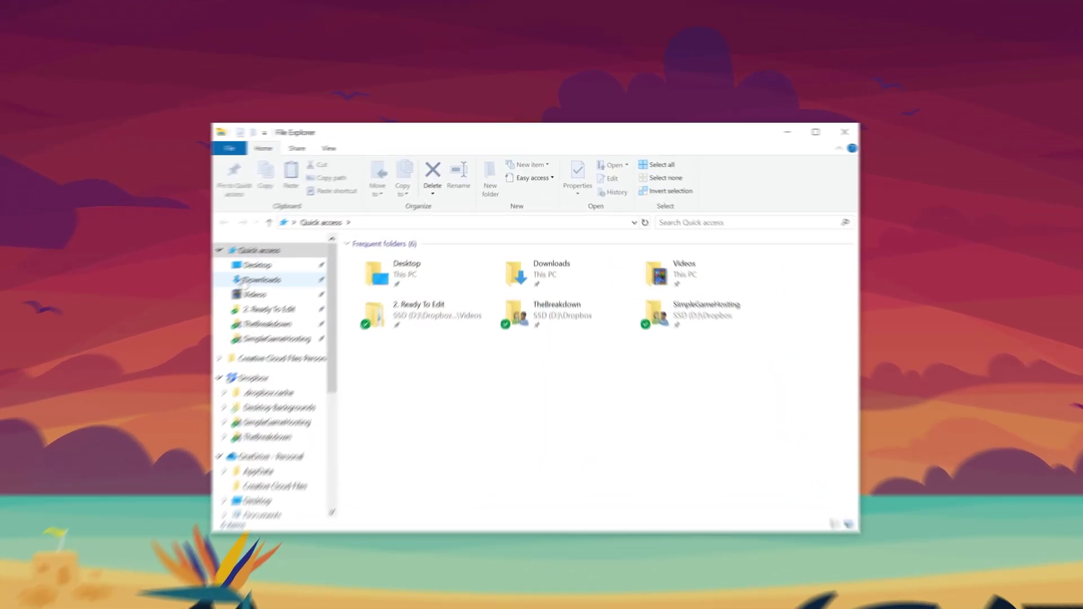
click(349, 232)
drag(453, 248, 456, 232)
drag(419, 304, 327, 59)
click(880, 132)
click(435, 132)
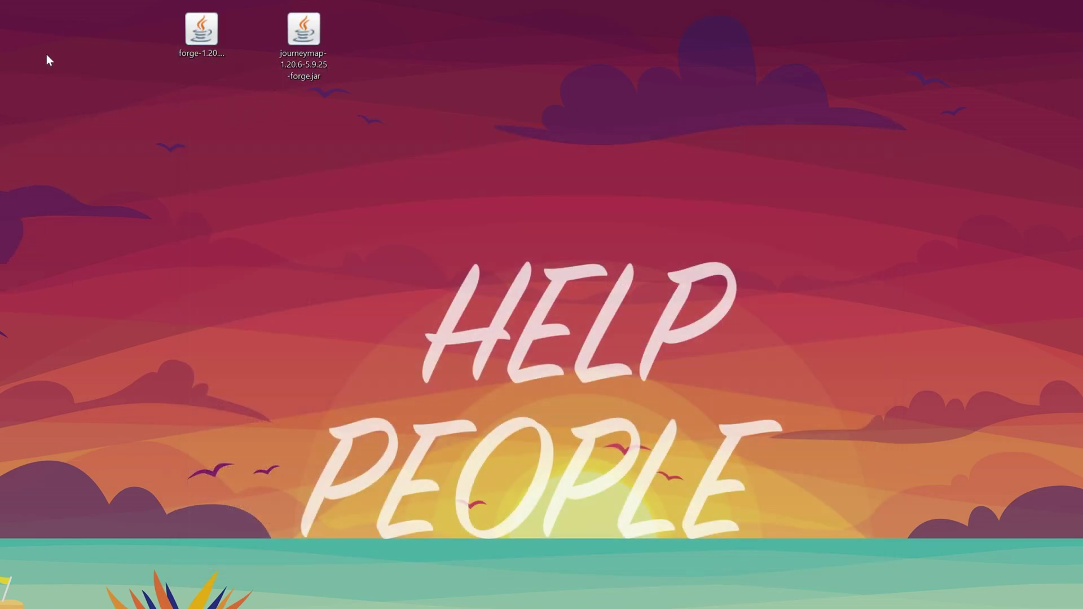
Open the Forge installer on the desktop with Java(TM) Platform SE binary.
click(216, 38)
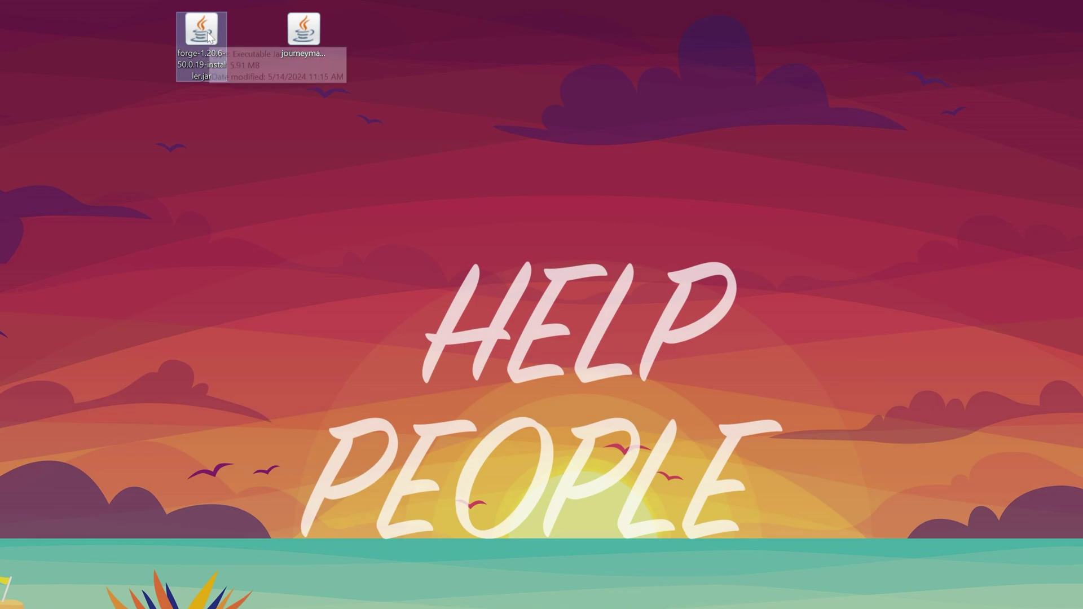
right_click(208, 33)
click(273, 148)
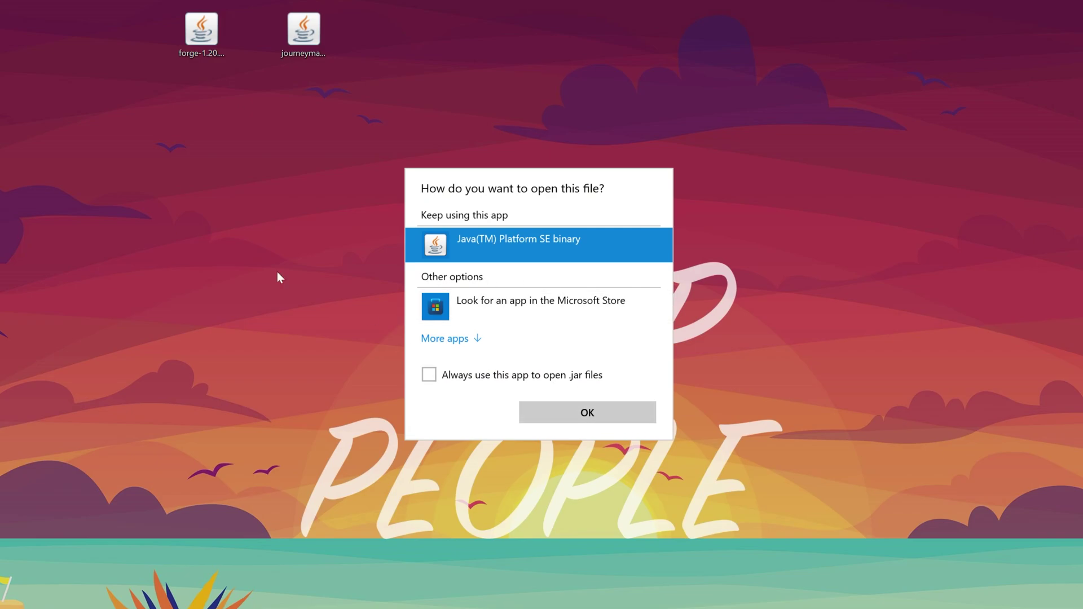
key(Return)
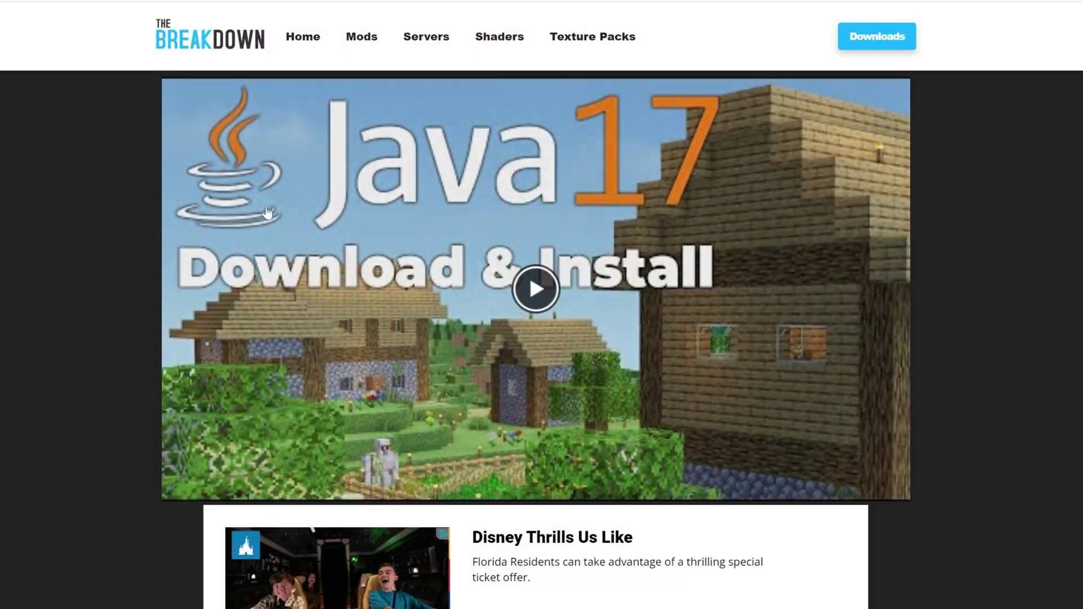
Look through the guide on downloading and installing Java for Minecraft, including its Java 17 and Java 21 downloads.
scroll(765, 285, down, 10)
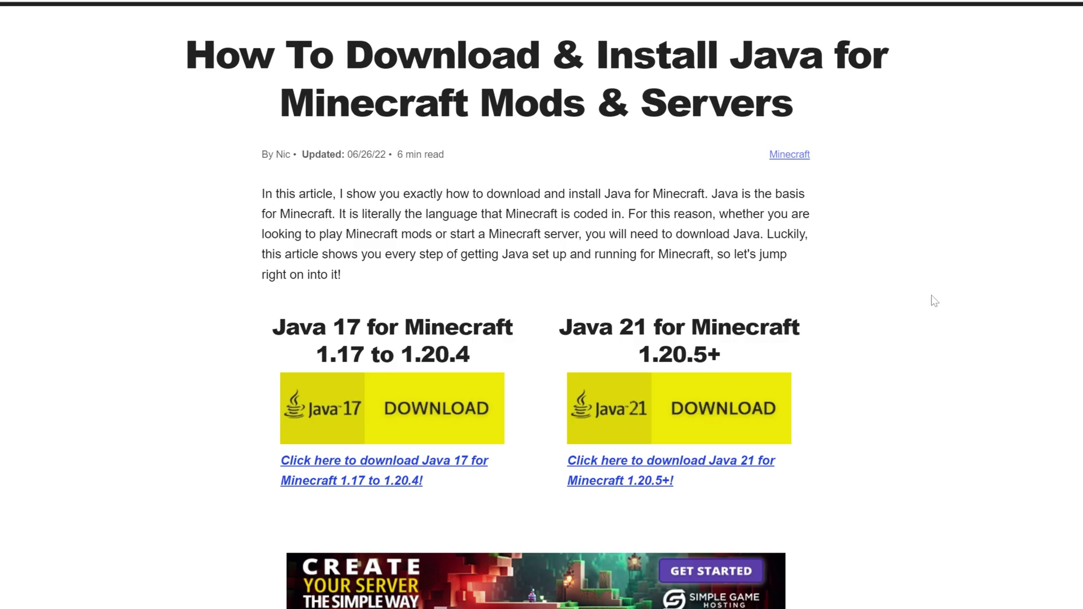
scroll(606, 177, up, 1)
scroll(607, 177, down, 20)
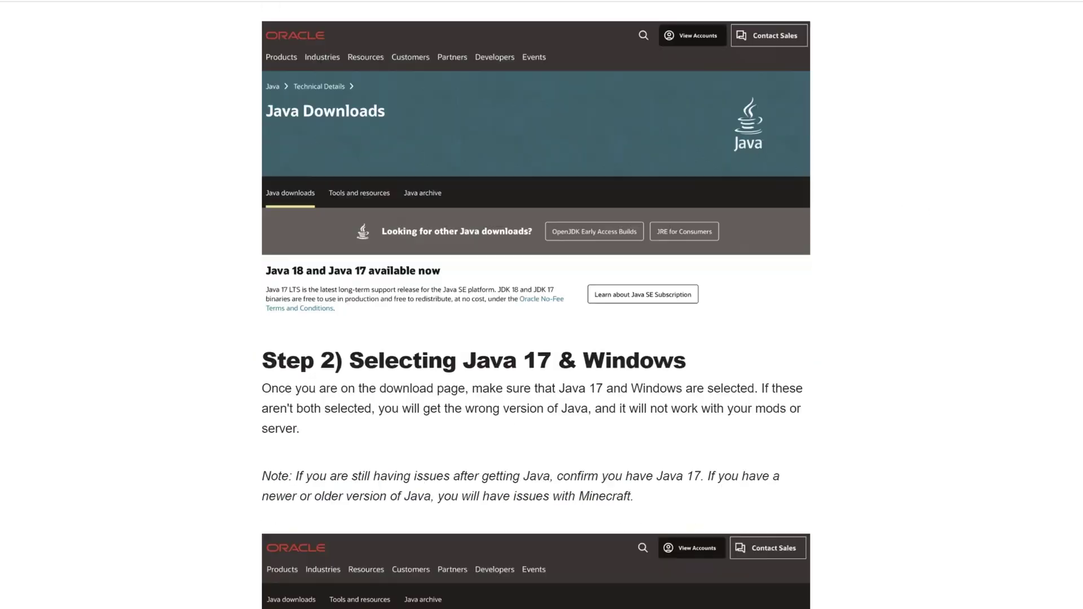
scroll(608, 177, down, 20)
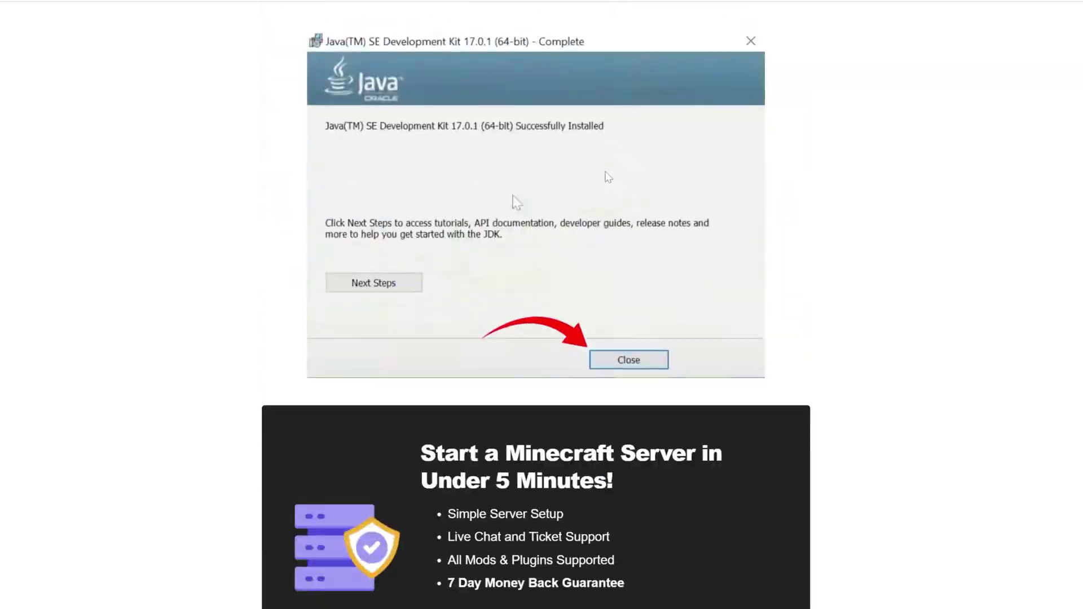
Review the top of the Java guide, comparing the Java 17 download with the Java 21 download for Minecraft 1.20.5+.
scroll(606, 176, up, 20)
scroll(615, 218, up, 15)
scroll(1044, 266, down, 6)
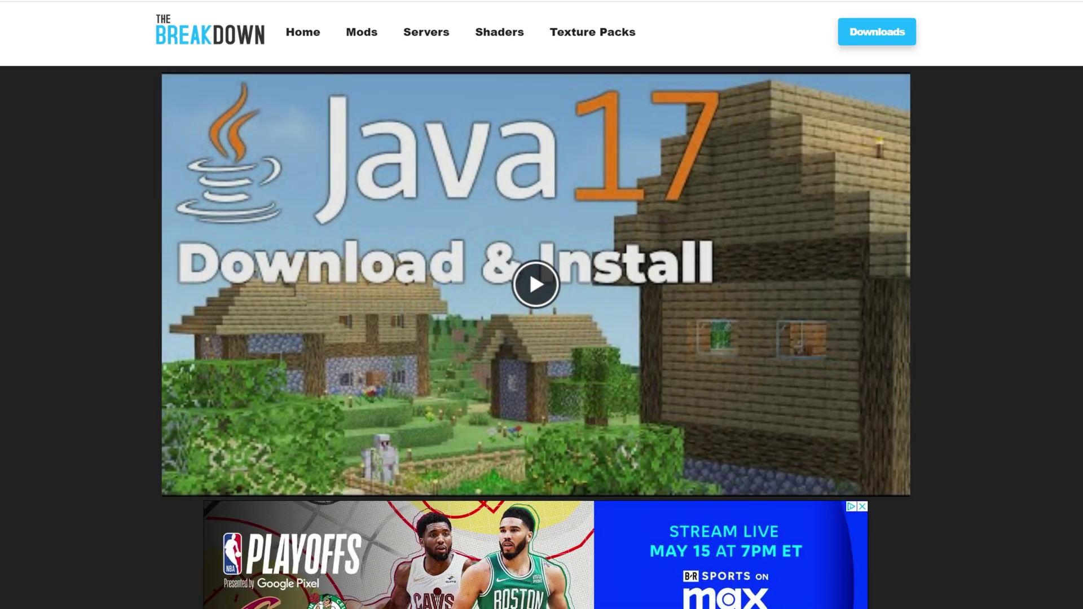
scroll(496, 160, up, 8)
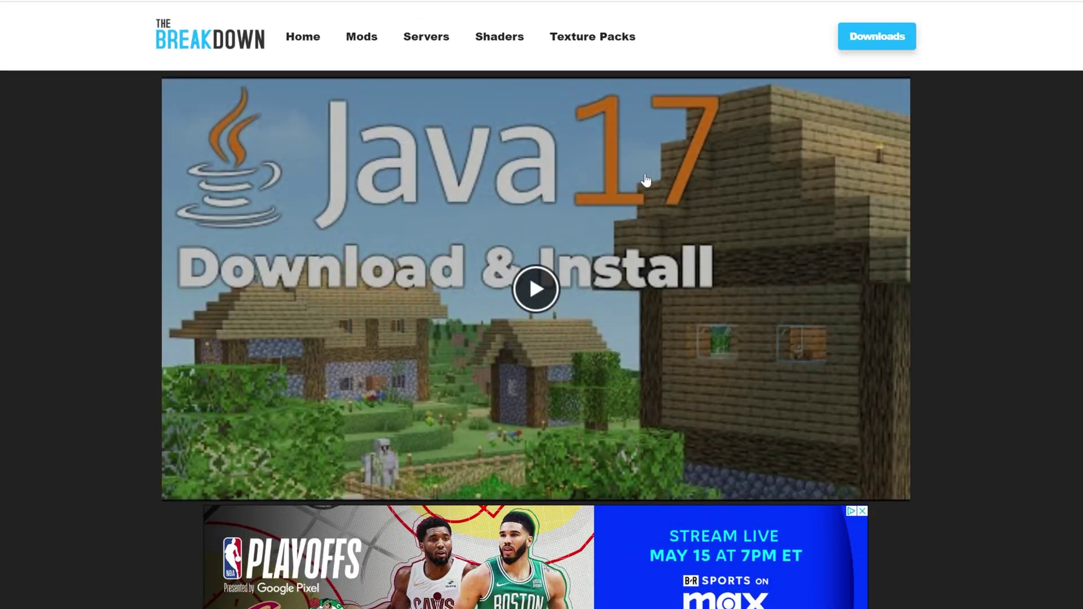
scroll(672, 190, down, 10)
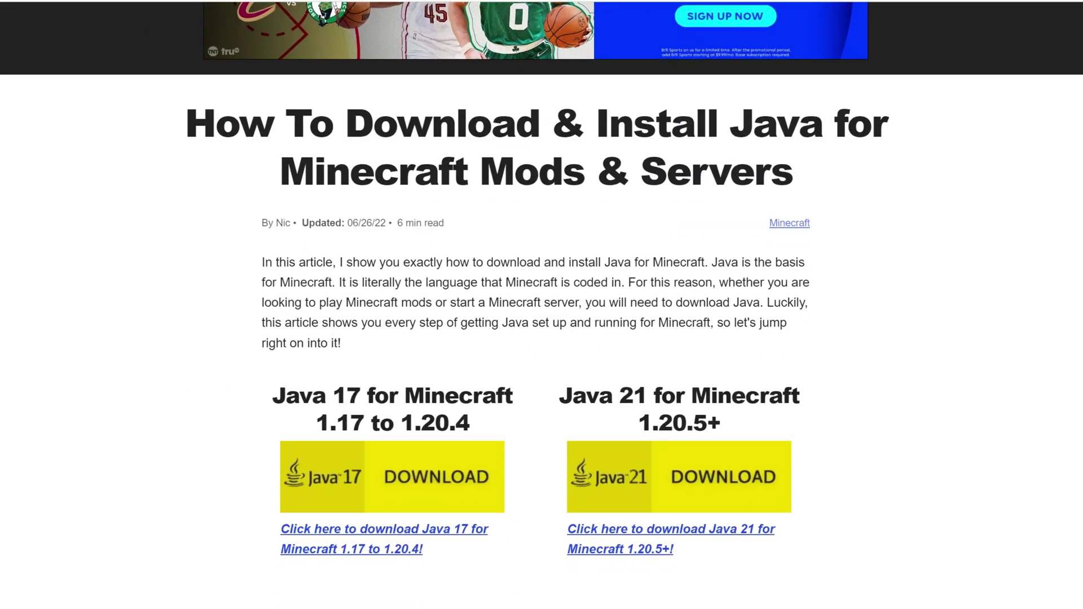
scroll(685, 45, up, 10)
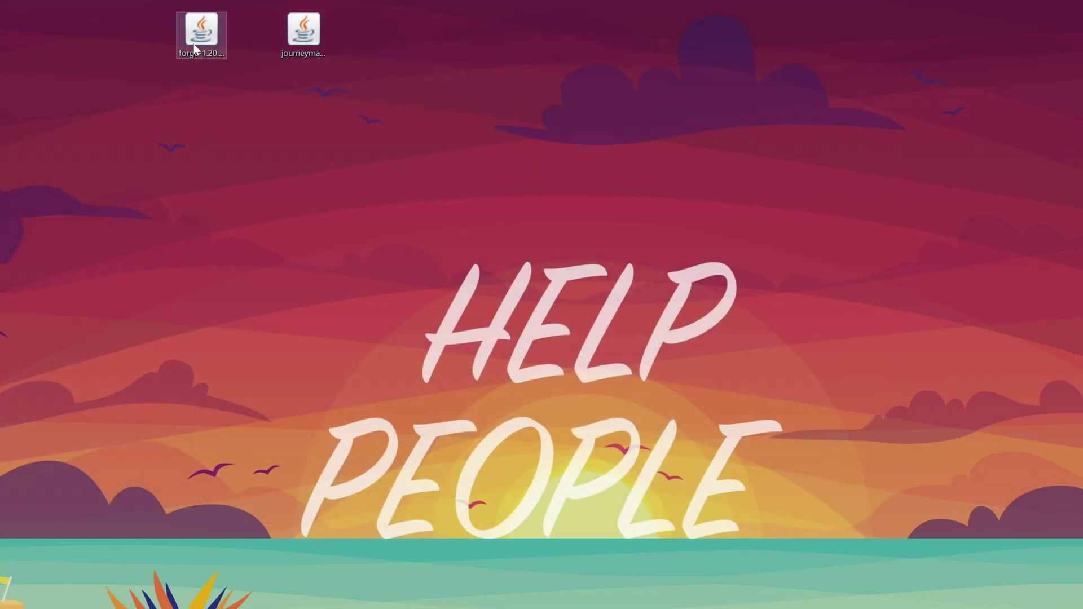
Run the desktop Forge installer with Java(TM) Platform SE binary to install the client, and discard the installer file in the Recycle Bin.
right_click(195, 42)
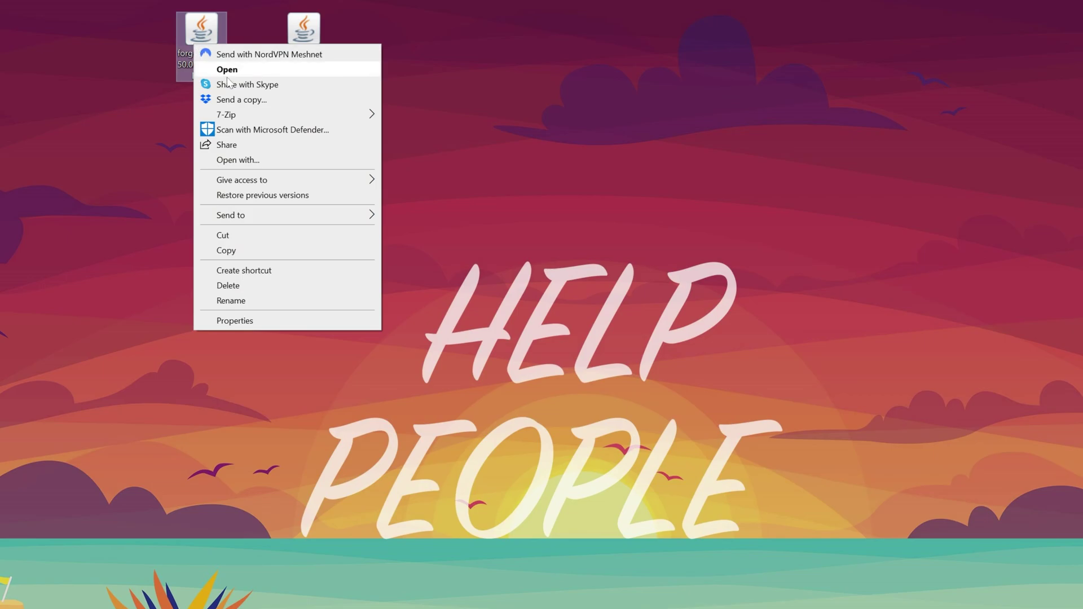
click(240, 162)
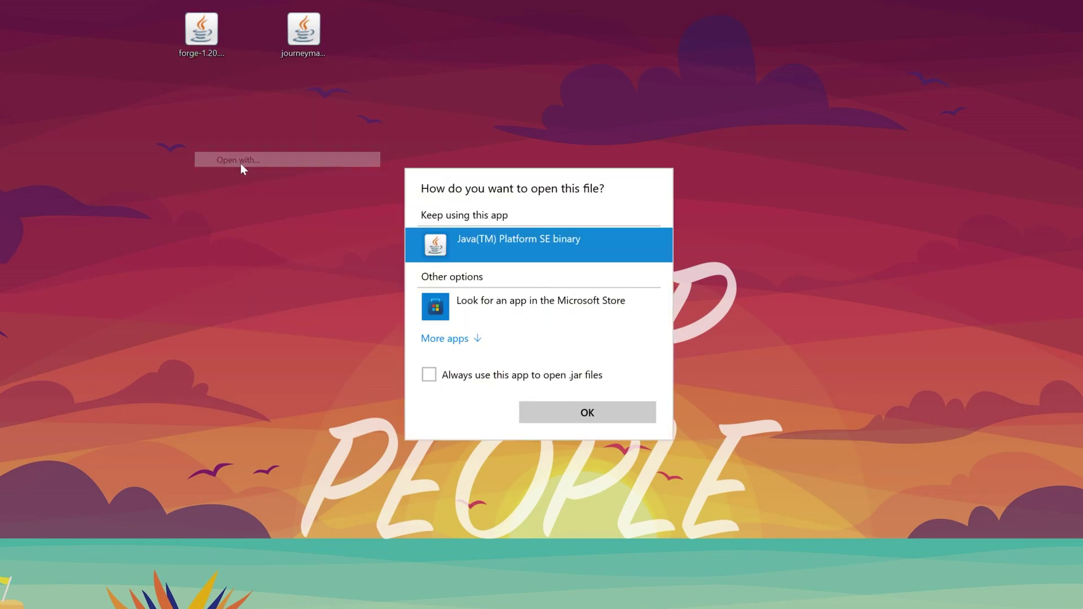
click(559, 418)
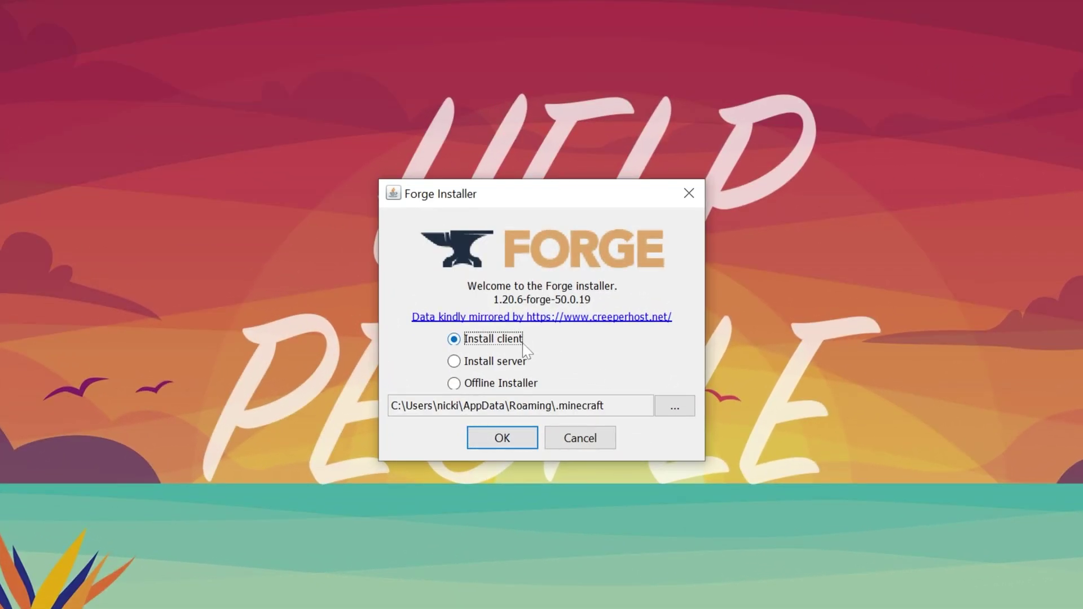
click(502, 438)
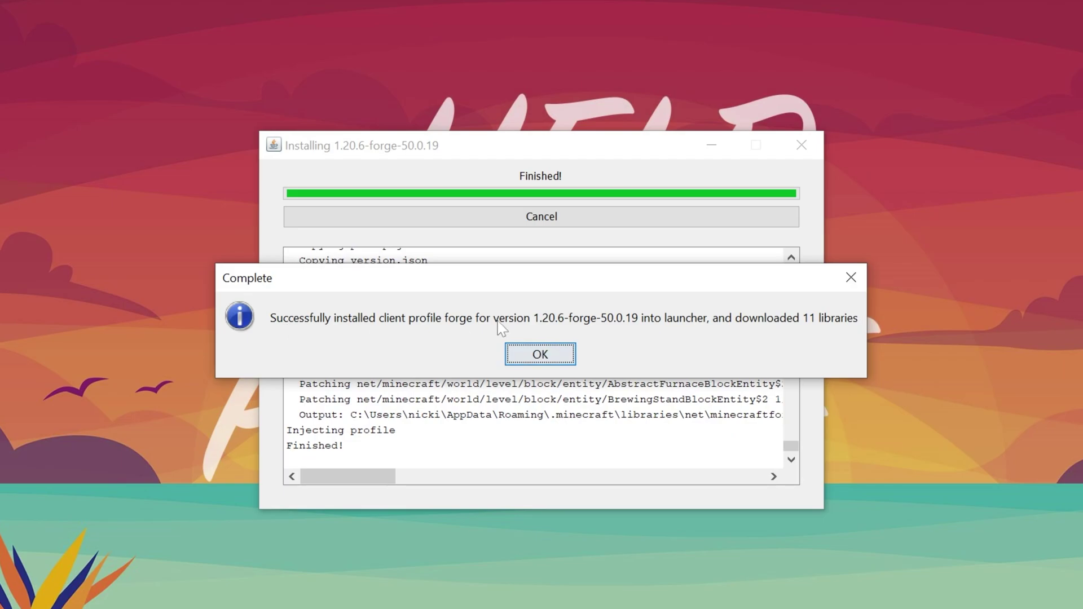
click(550, 363)
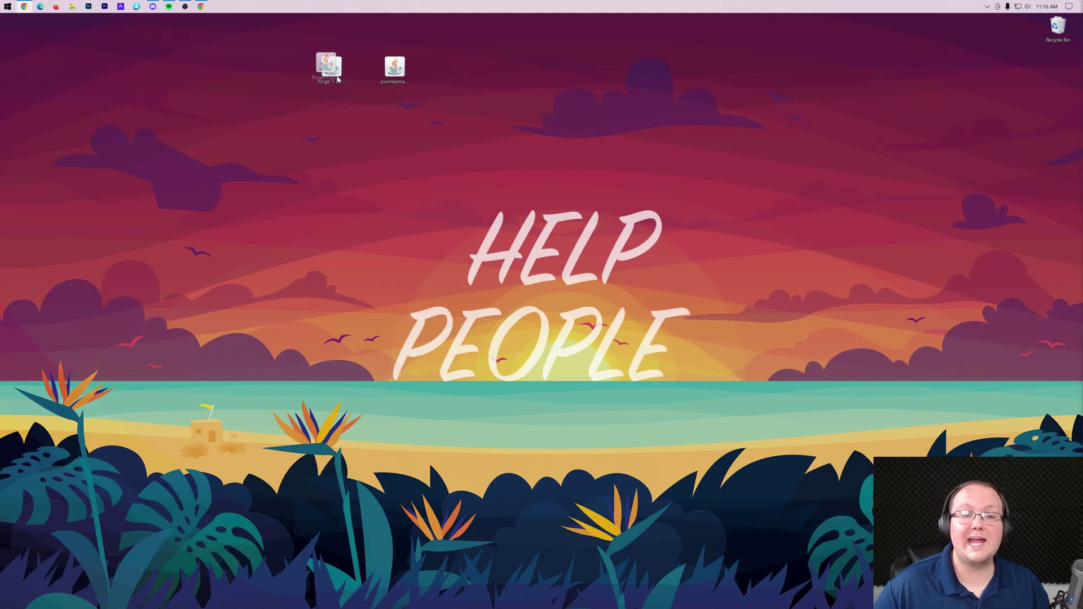
drag(383, 148, 1036, 21)
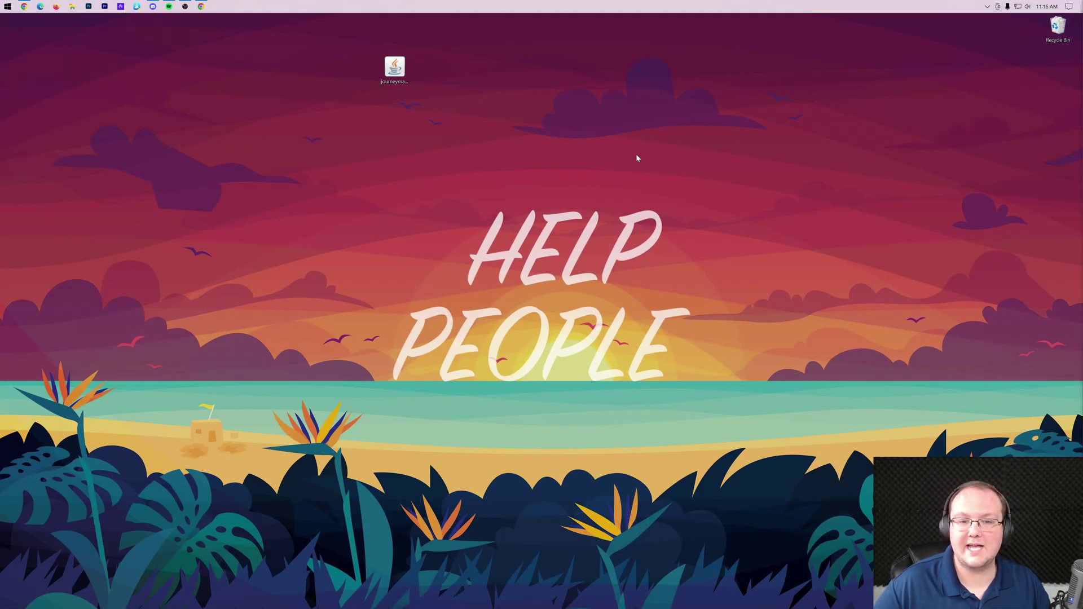
click(408, 66)
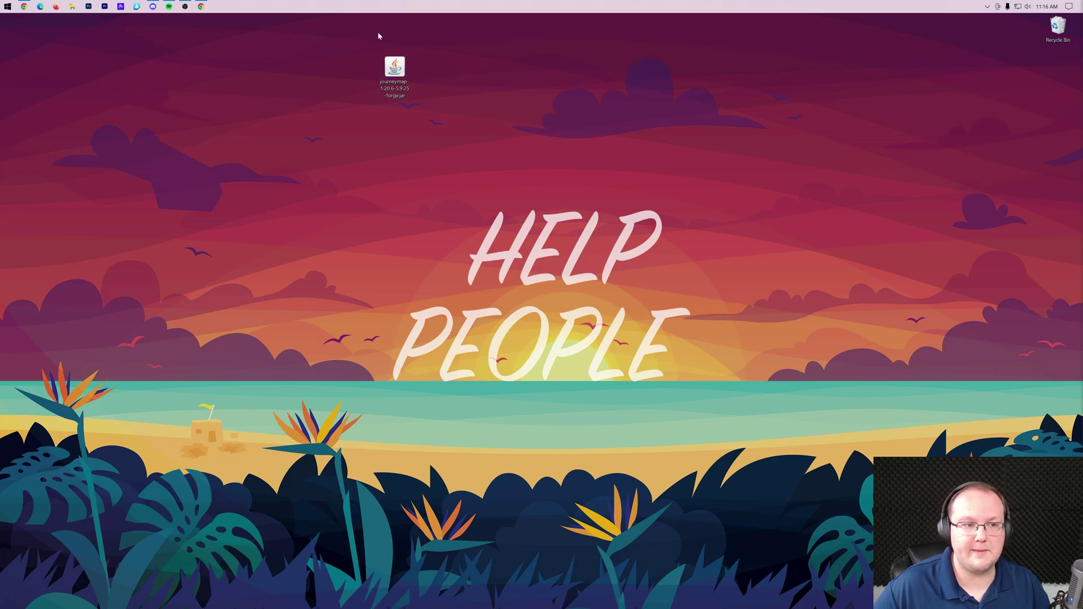
Switch to the Minecraft Launcher and show the Java Edition installations.
key(super)
click(199, 56)
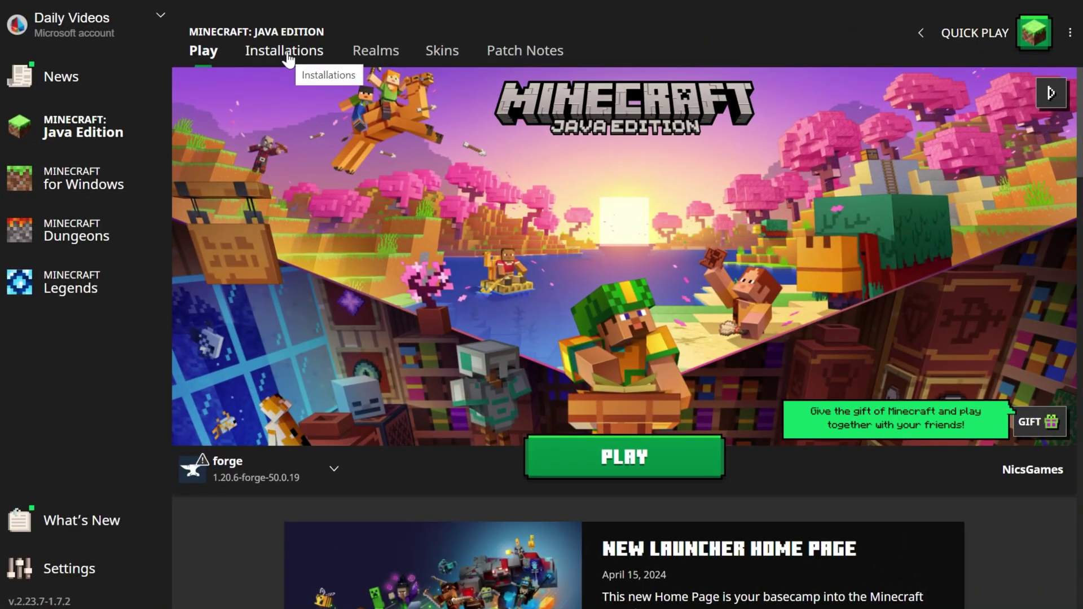
click(289, 57)
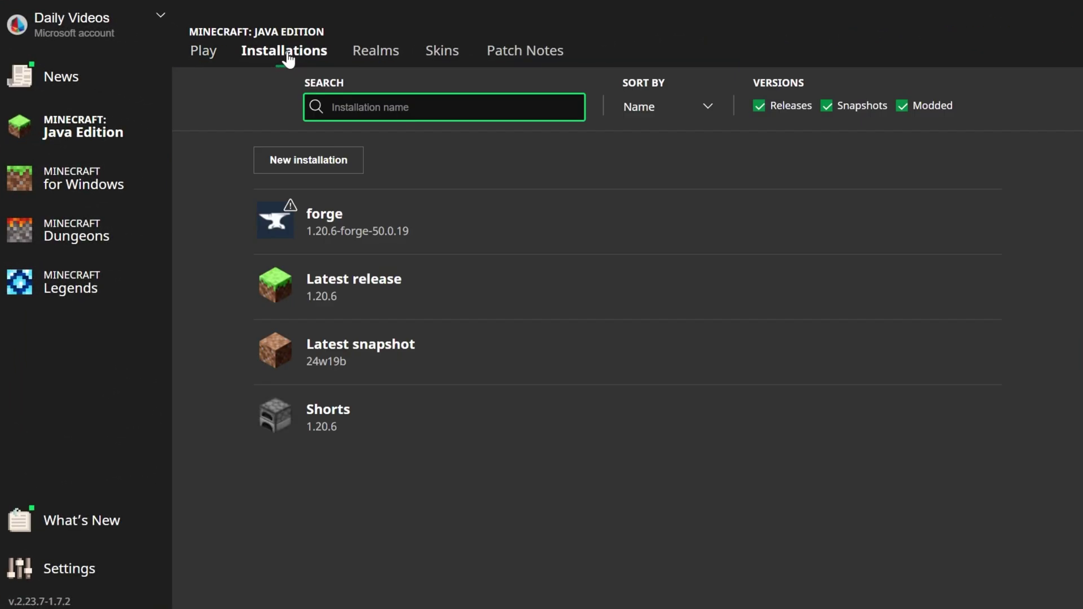
click(903, 106)
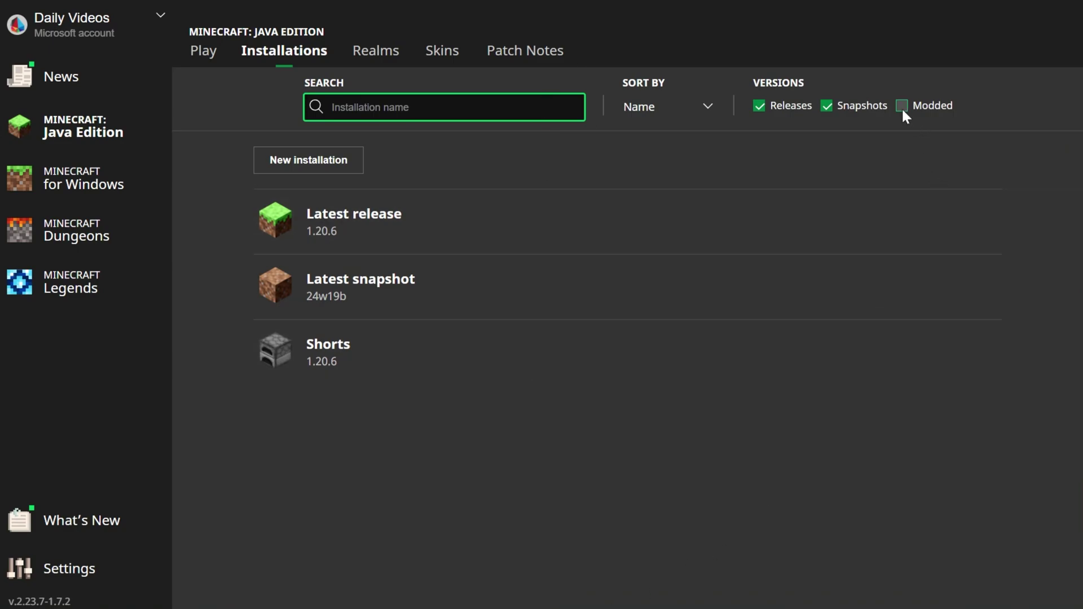
click(902, 108)
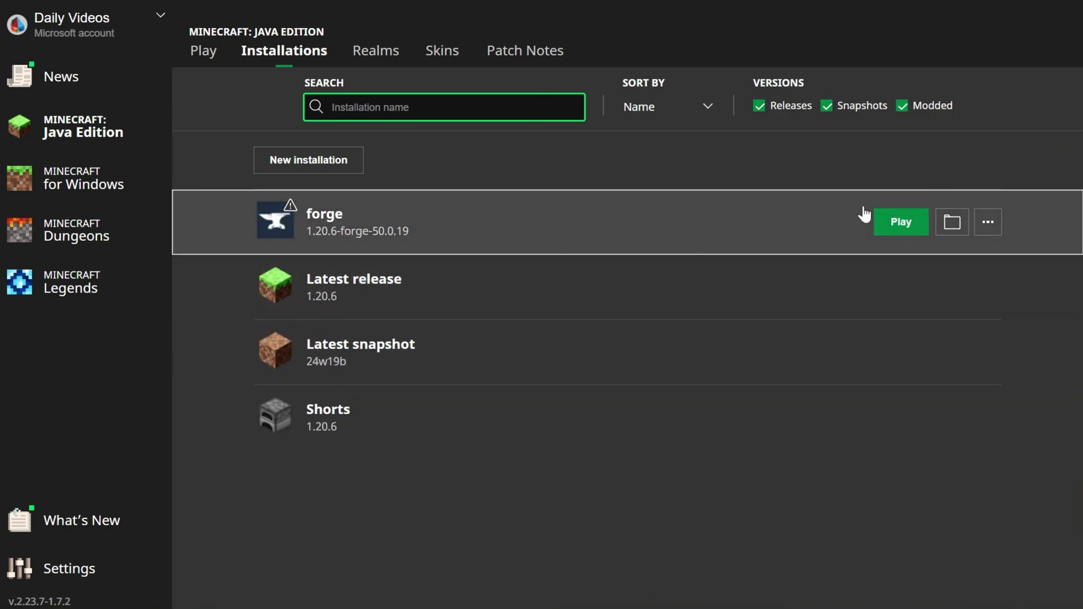
click(889, 224)
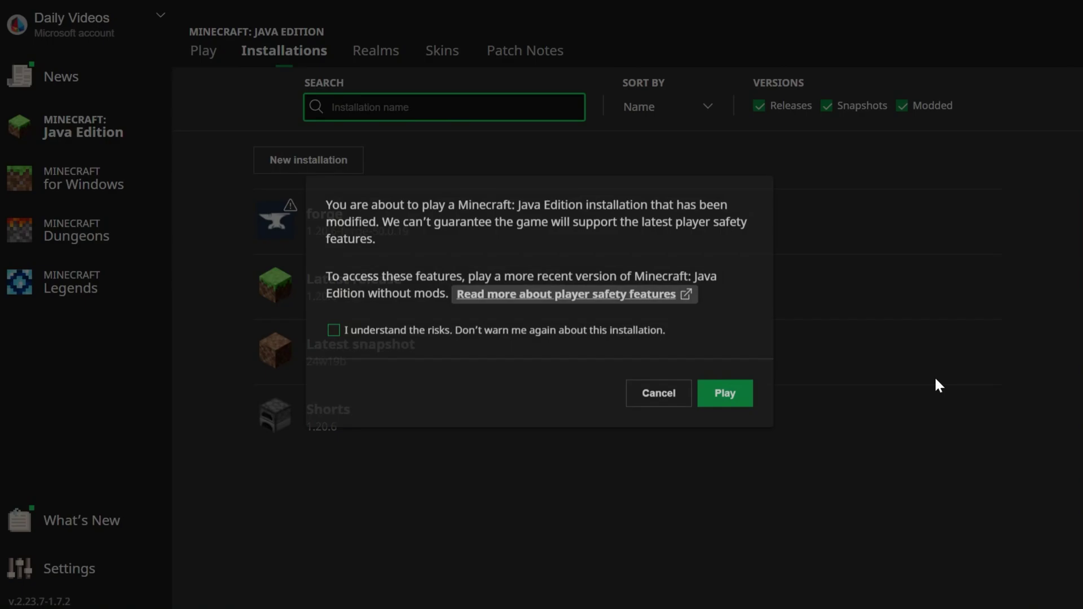
click(682, 397)
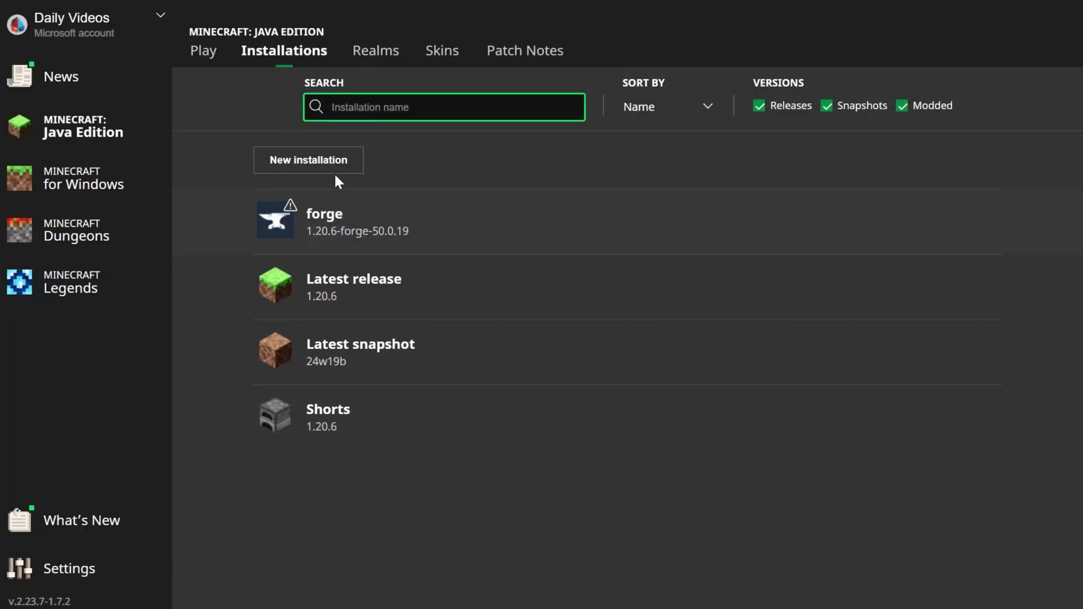
Create a new installation named SimpleGameHosting.com with version release 1.20.6-forge-50.0.19 and resolution 2560x1440.
click(334, 168)
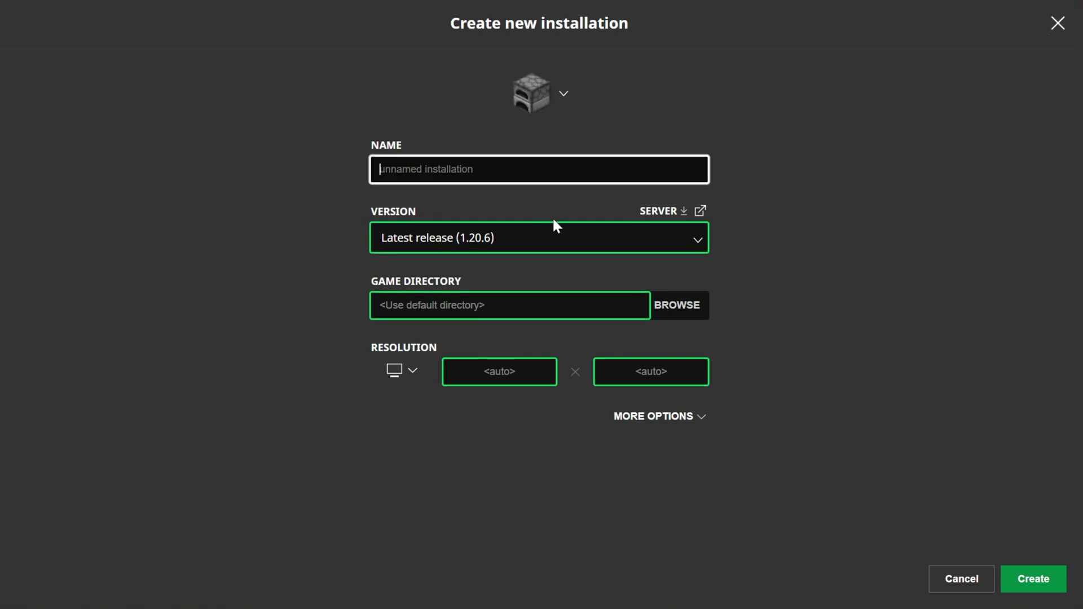
text(SimpleGameHosting.com)
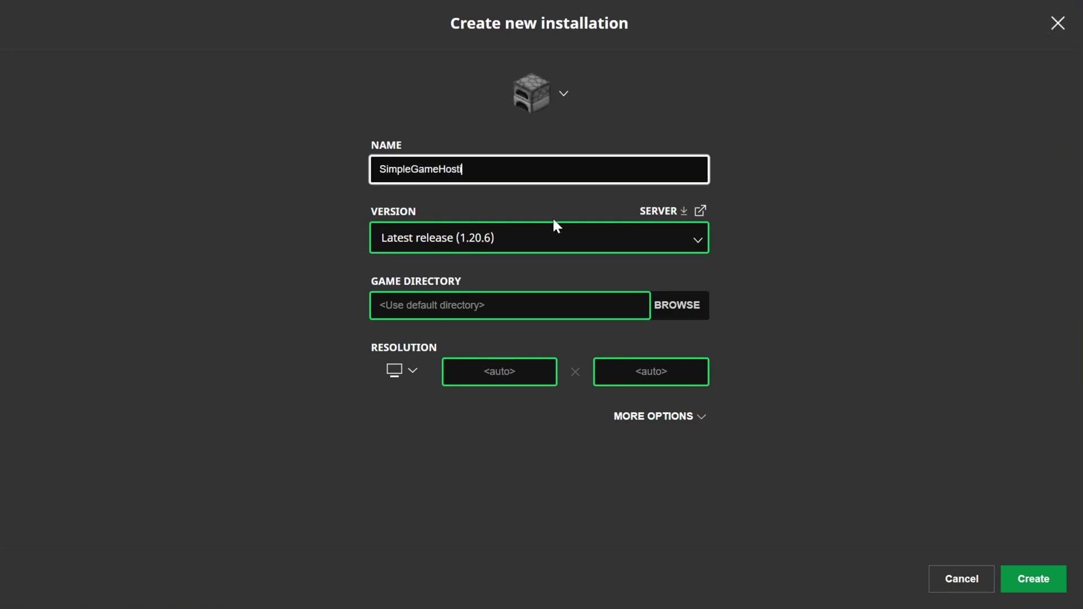
click(539, 238)
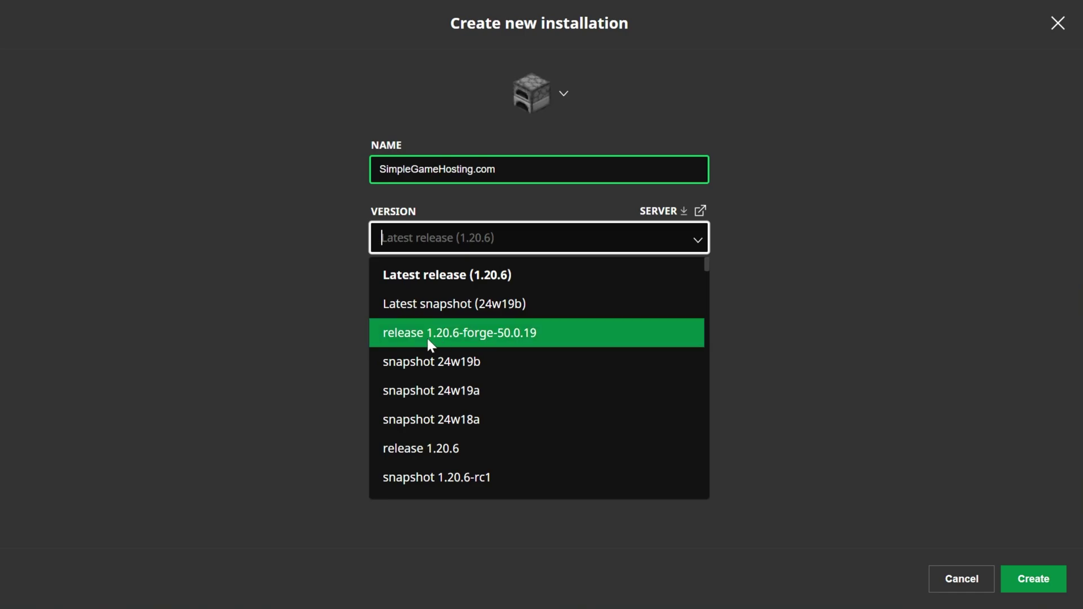
scroll(555, 457, down, 15)
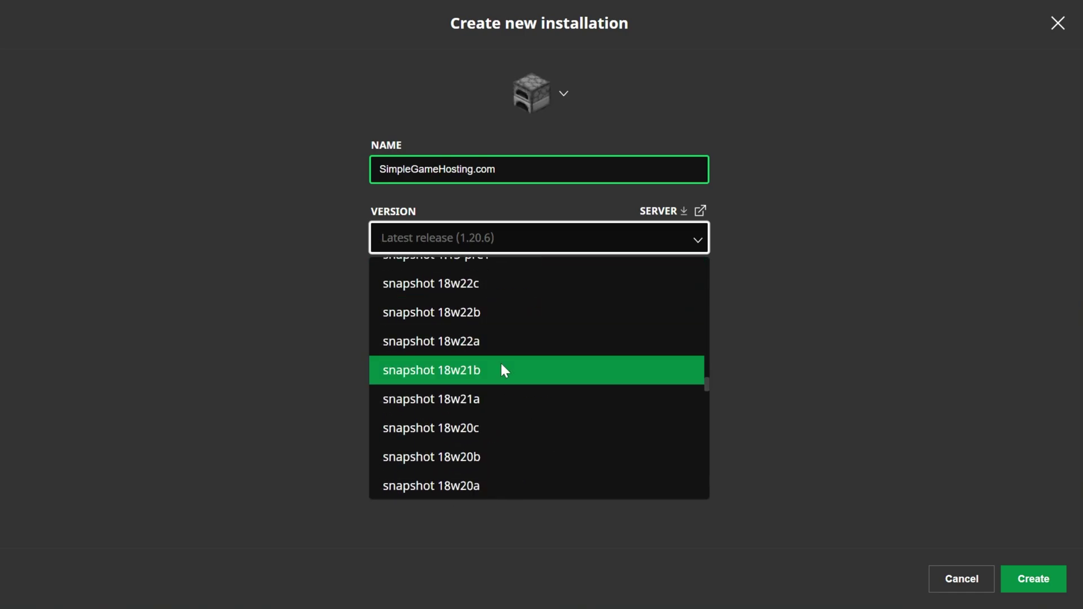
text(forge)
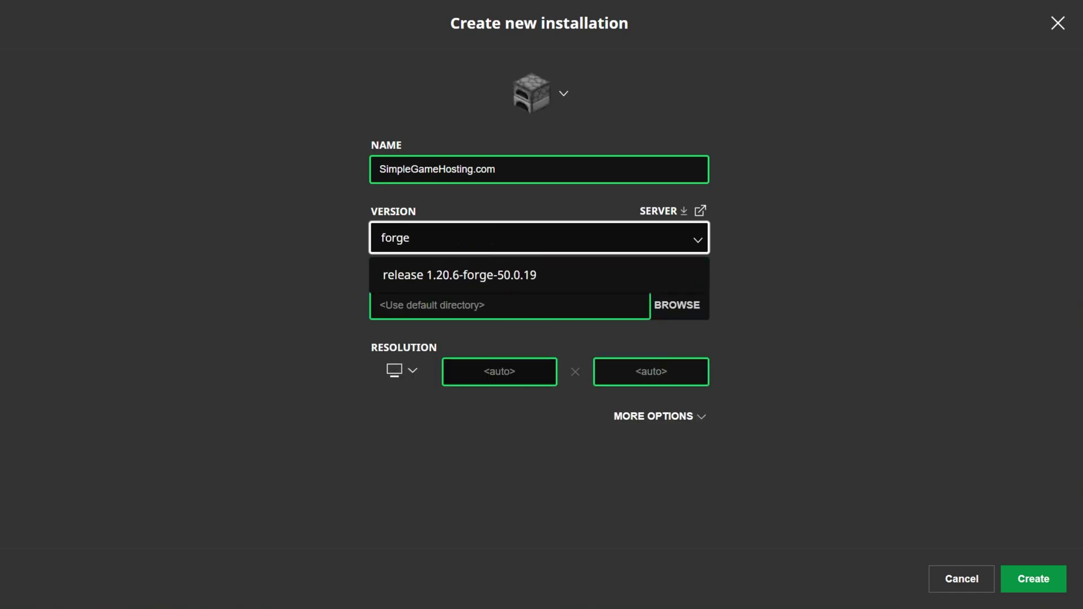
click(445, 265)
click(413, 402)
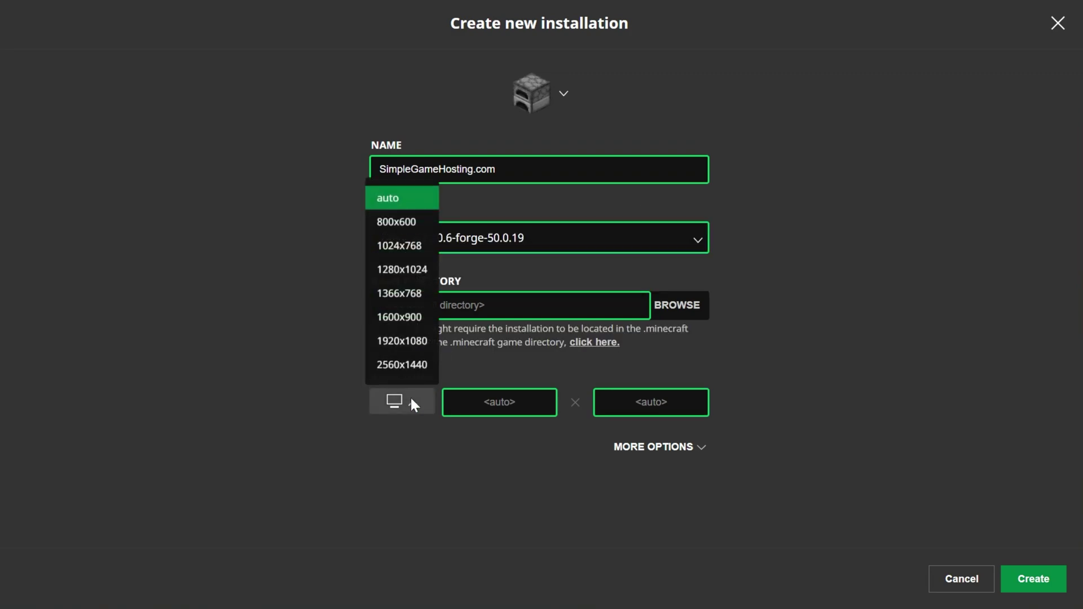
click(402, 367)
click(1048, 572)
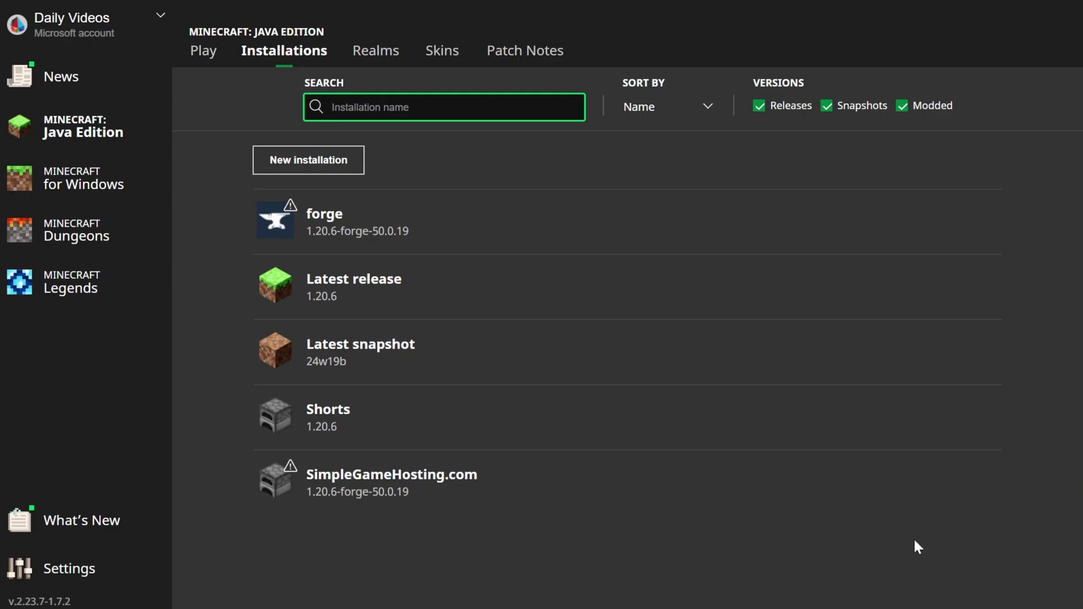
Launch the SimpleGameHosting.com installation despite the modified-installation warning and open the game's mod list.
click(903, 487)
click(728, 395)
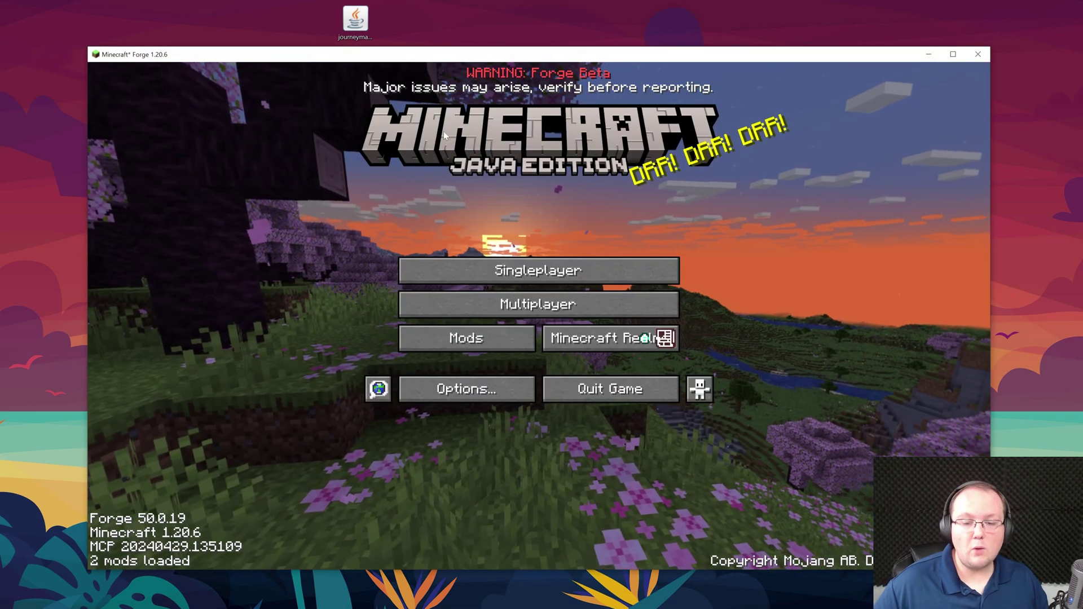
click(464, 336)
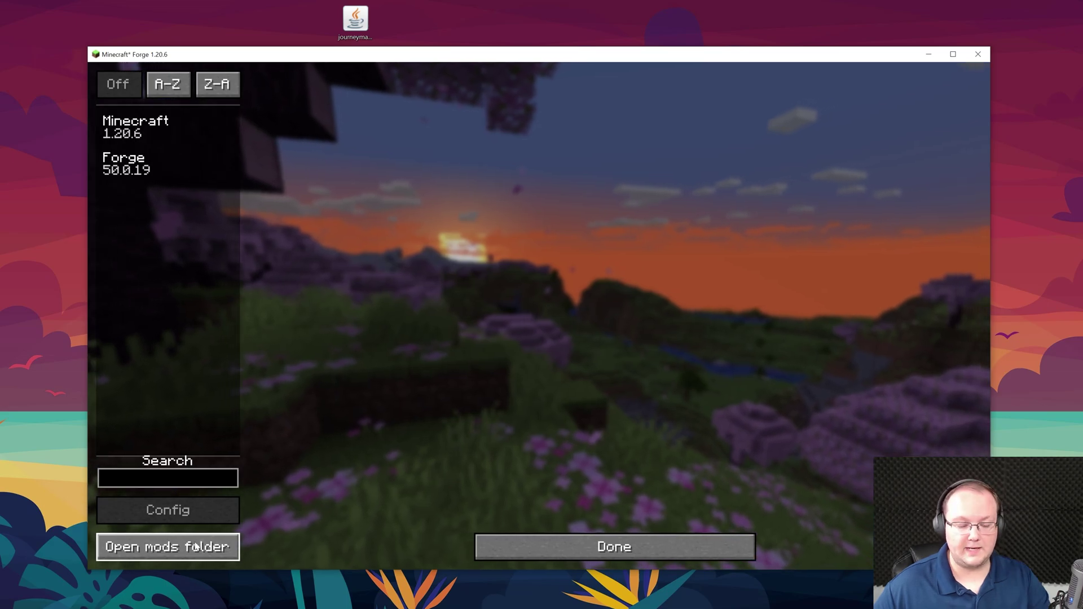
key(Escape)
click(534, 330)
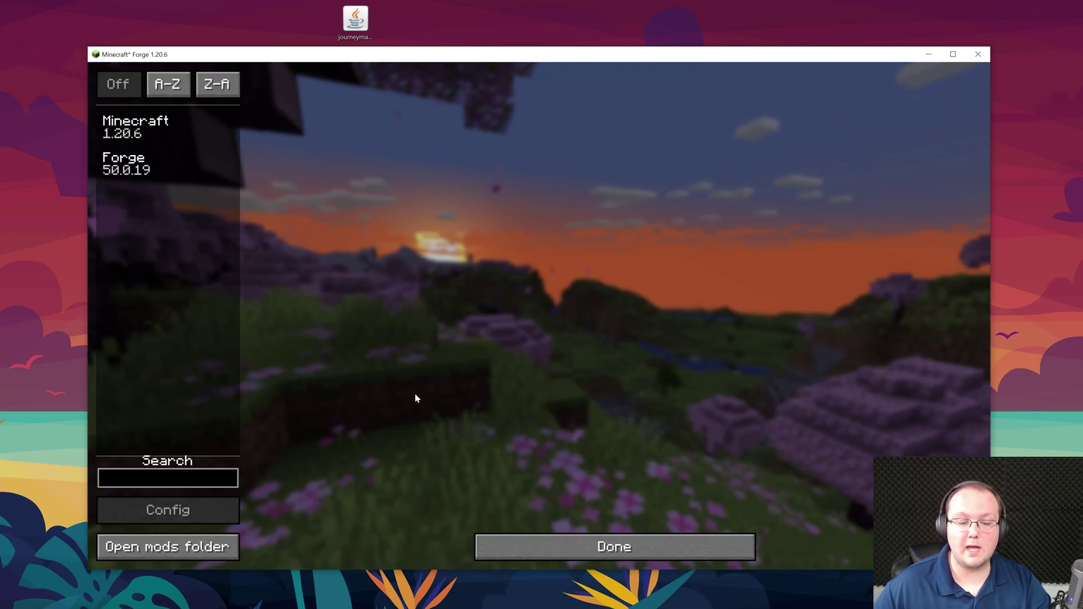
Move journeymap-1.20.6-5.9.25-forge.jar from the desktop into the game's mods folder, then close the folder and leave the mod list.
click(168, 547)
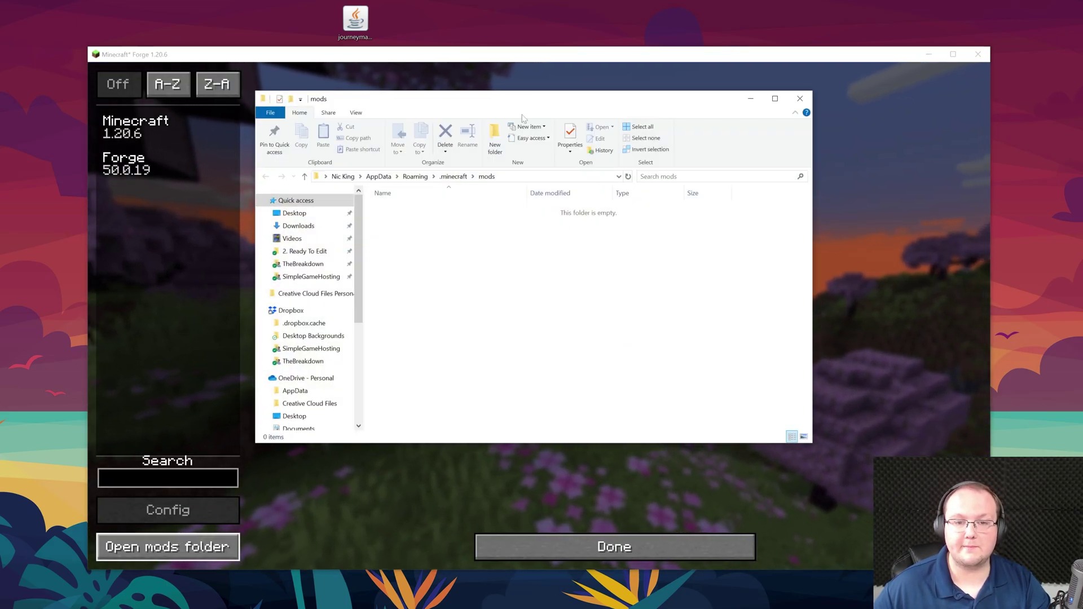
drag(361, 20, 447, 261)
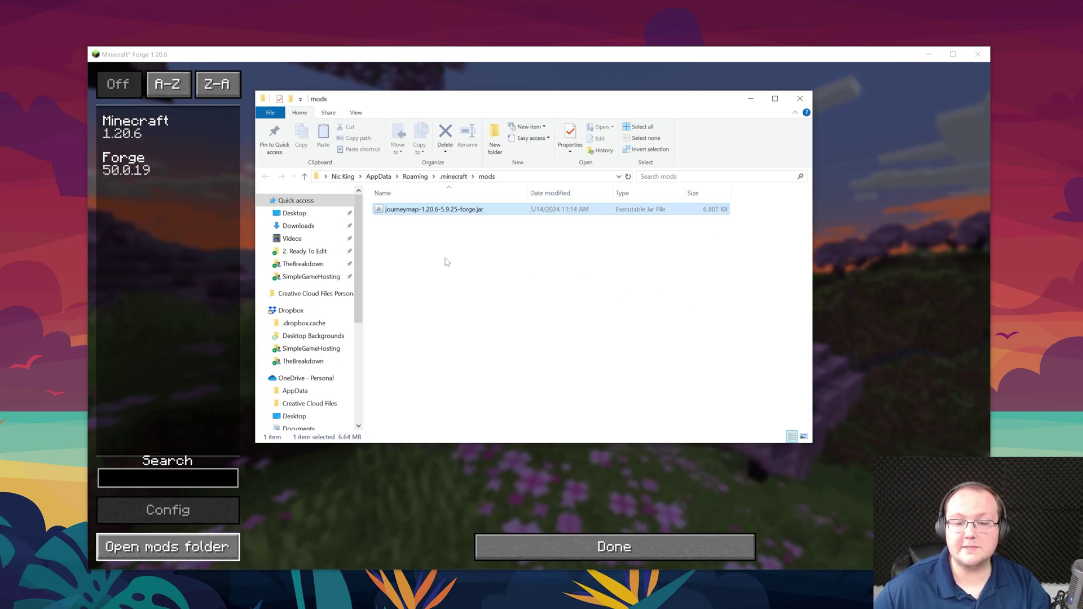
click(798, 103)
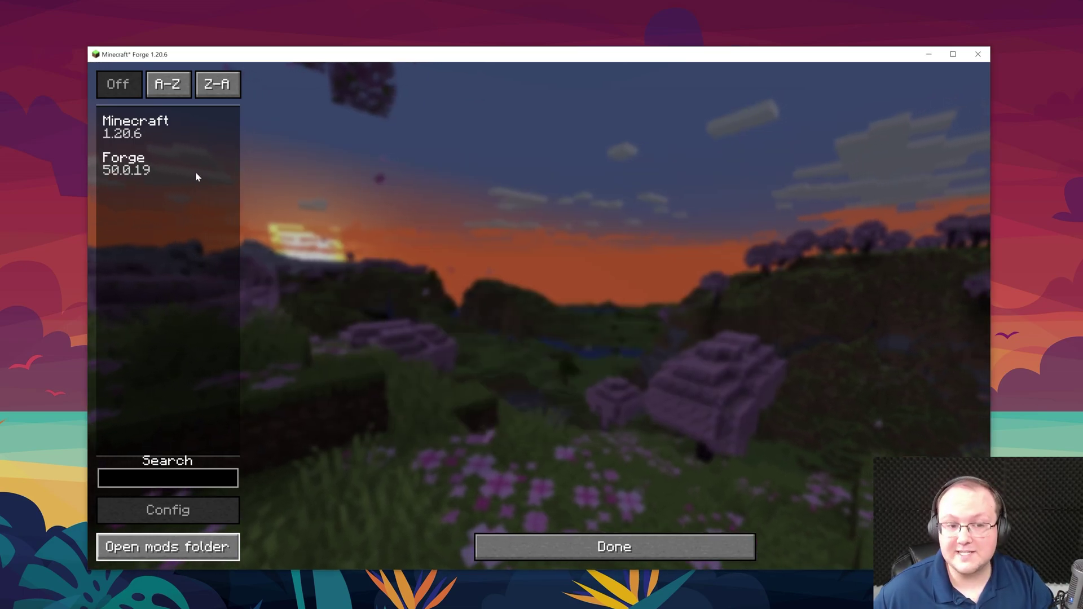
click(524, 545)
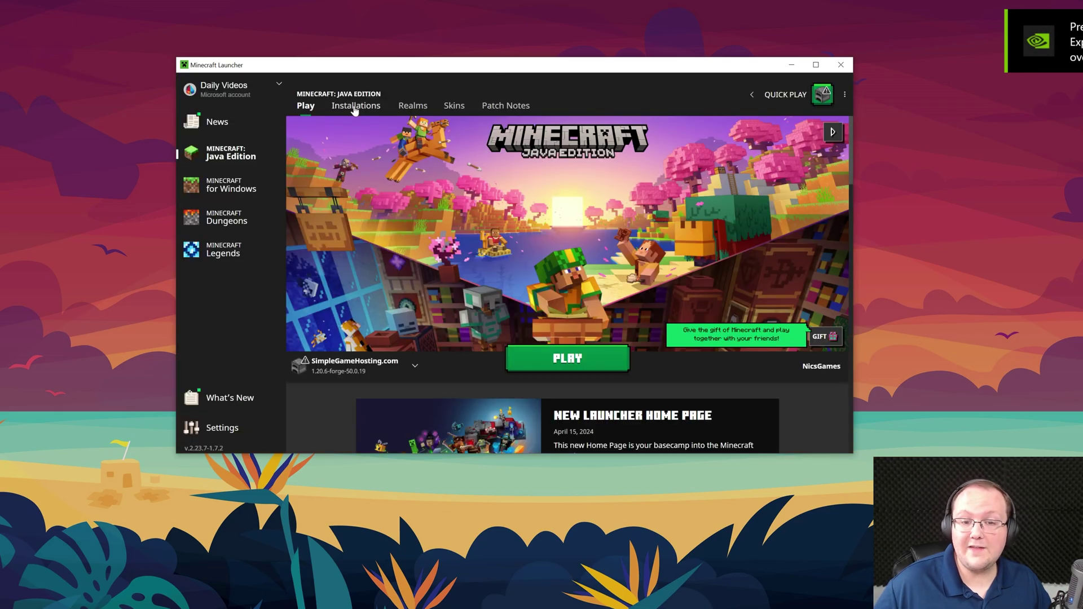
Launch the SimpleGameHosting.com installation again from the launcher's installations, accepting the modified-installation warning.
click(355, 109)
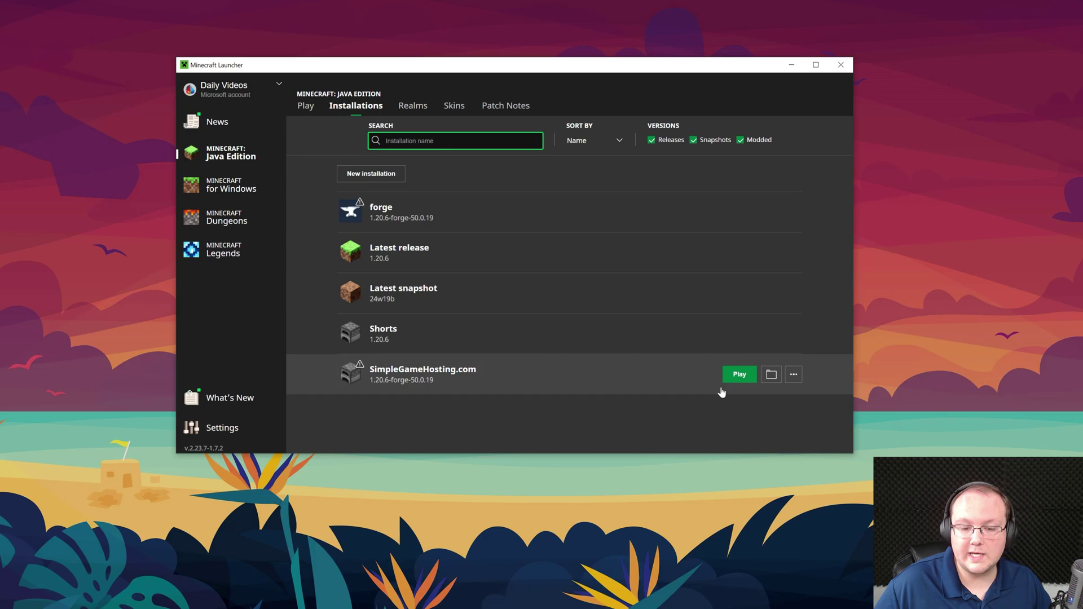
click(739, 374)
click(630, 320)
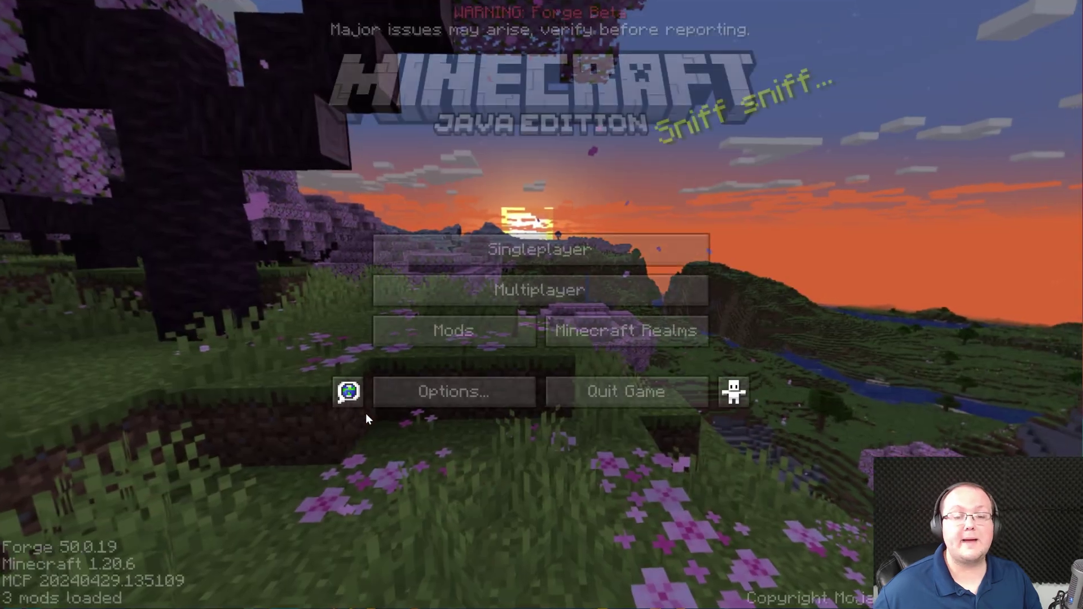
Check the Journeymap entry in the game's mod list and return to the title screen.
click(386, 338)
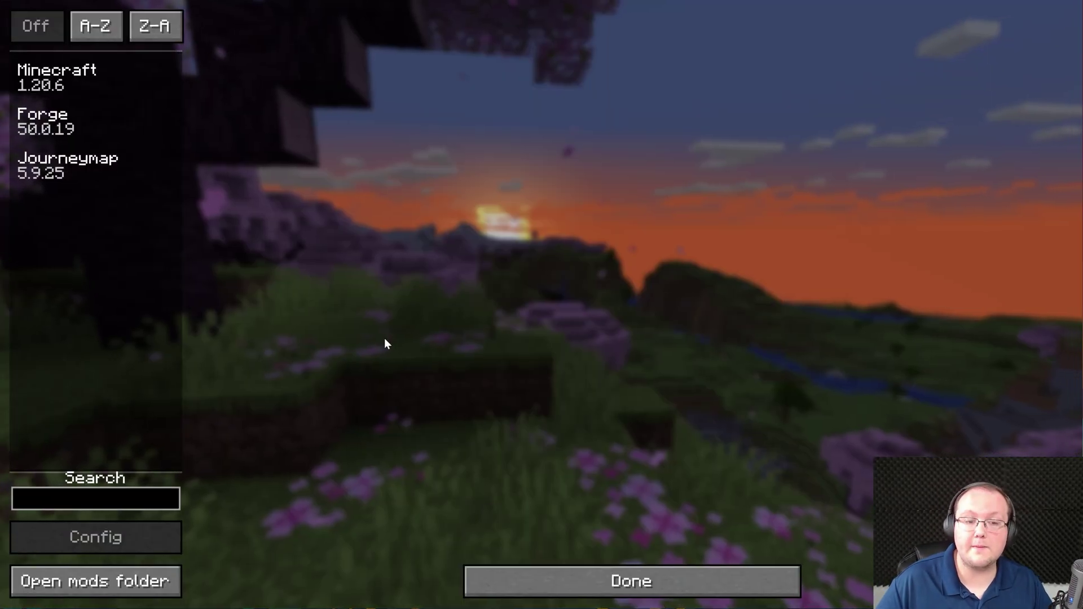
click(68, 164)
key(Escape)
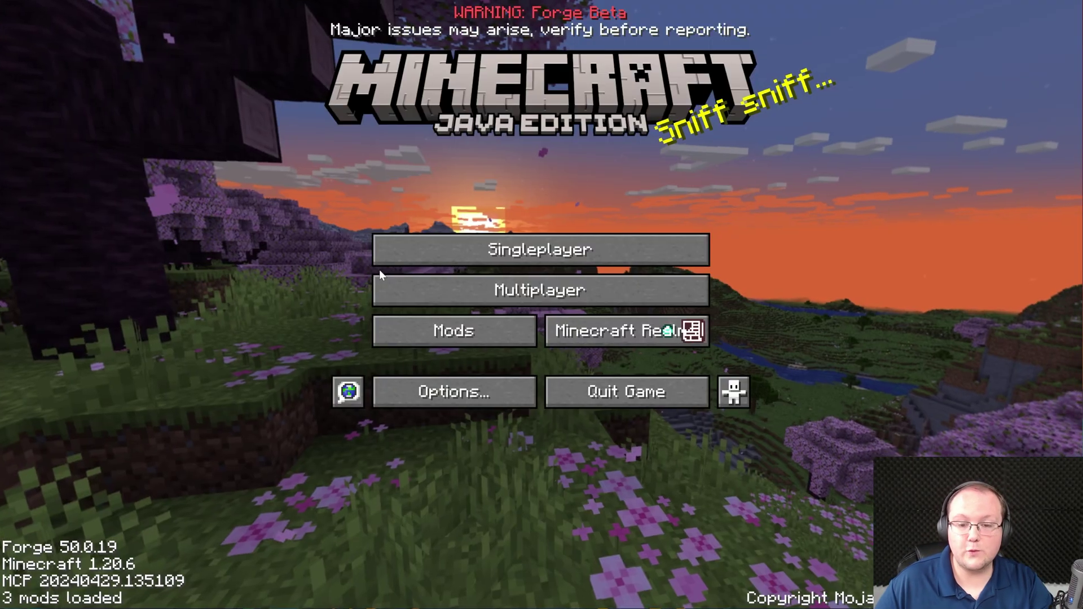
Join the SimpleGameHosting.com multiplayer server, proceeding past the third-party online play caution.
click(391, 277)
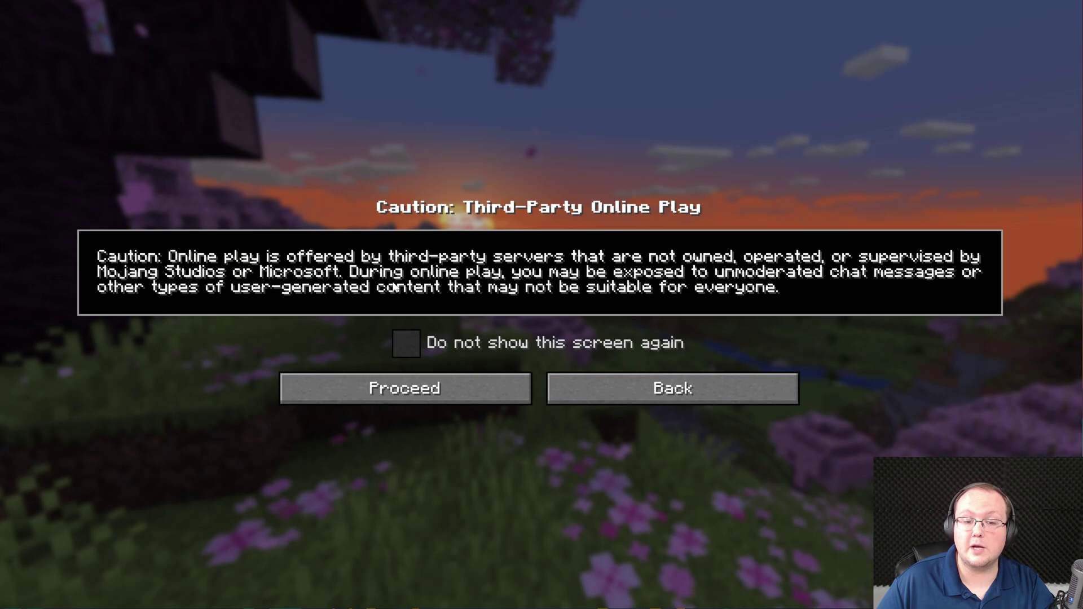
click(427, 383)
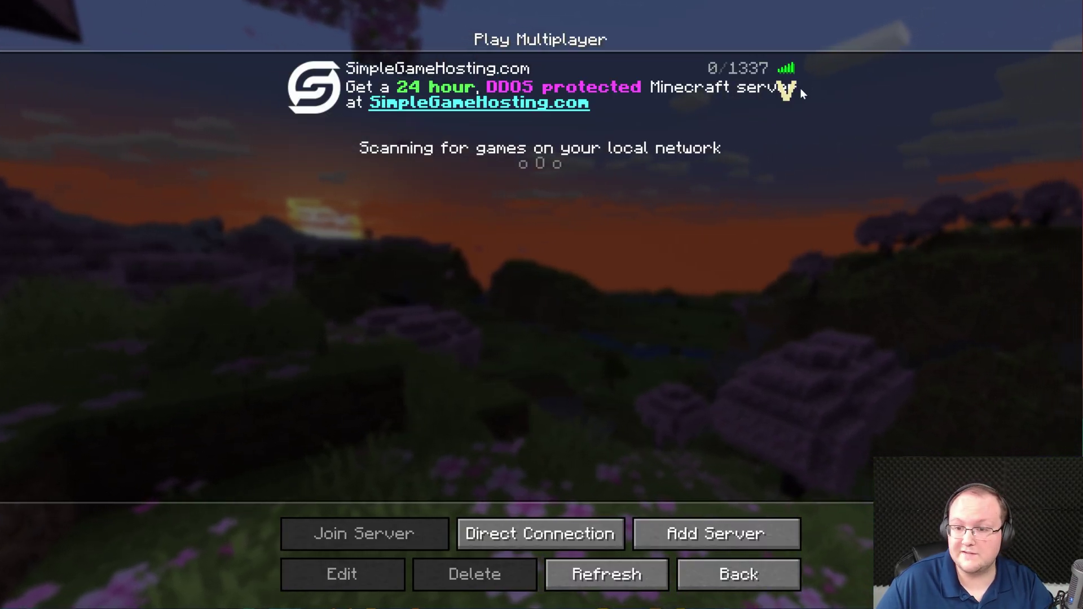
double_click(559, 102)
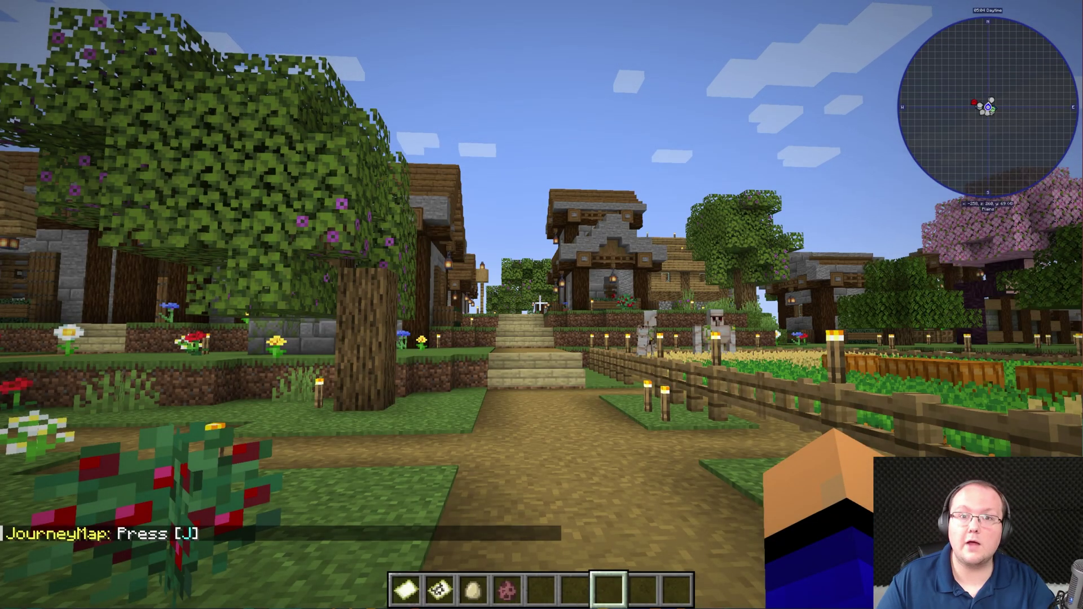
Walk through the village and watch how the JourneyMap minimap fills in around the player.
key(w)
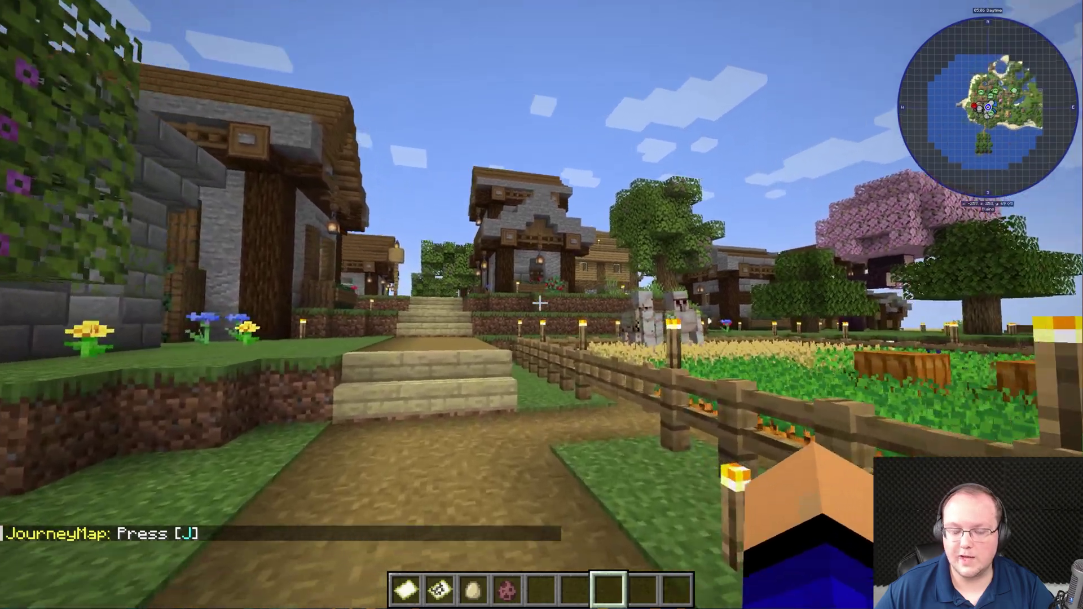
key(w)
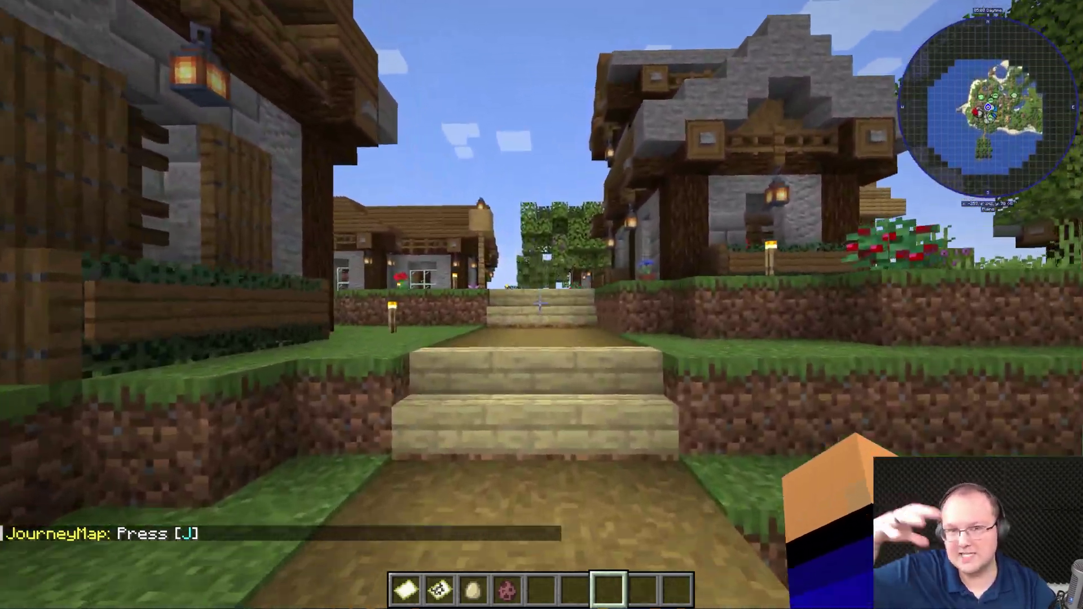
key(w)
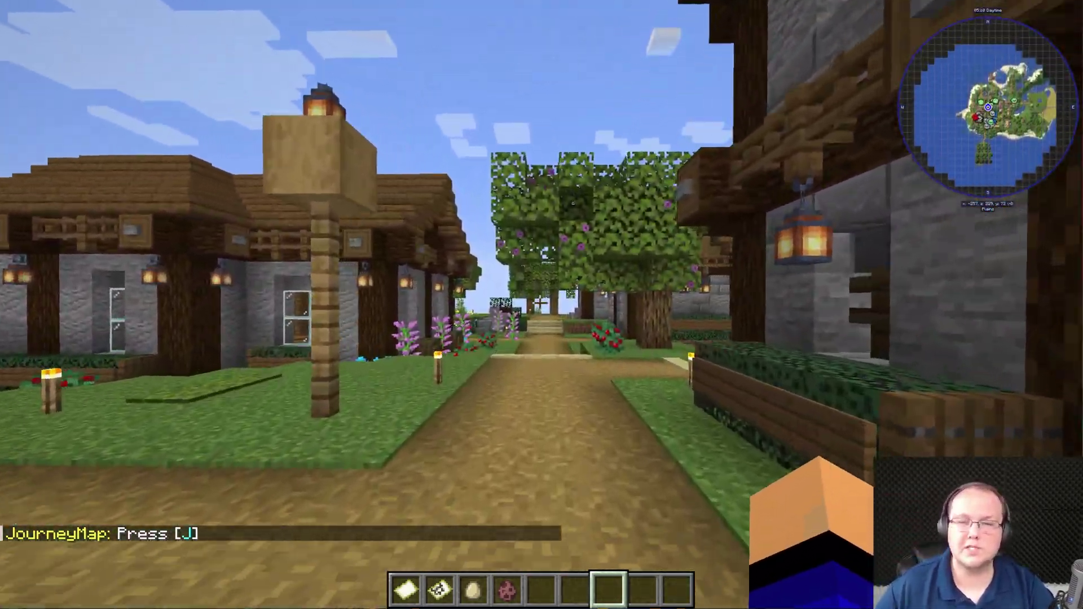
key(w)
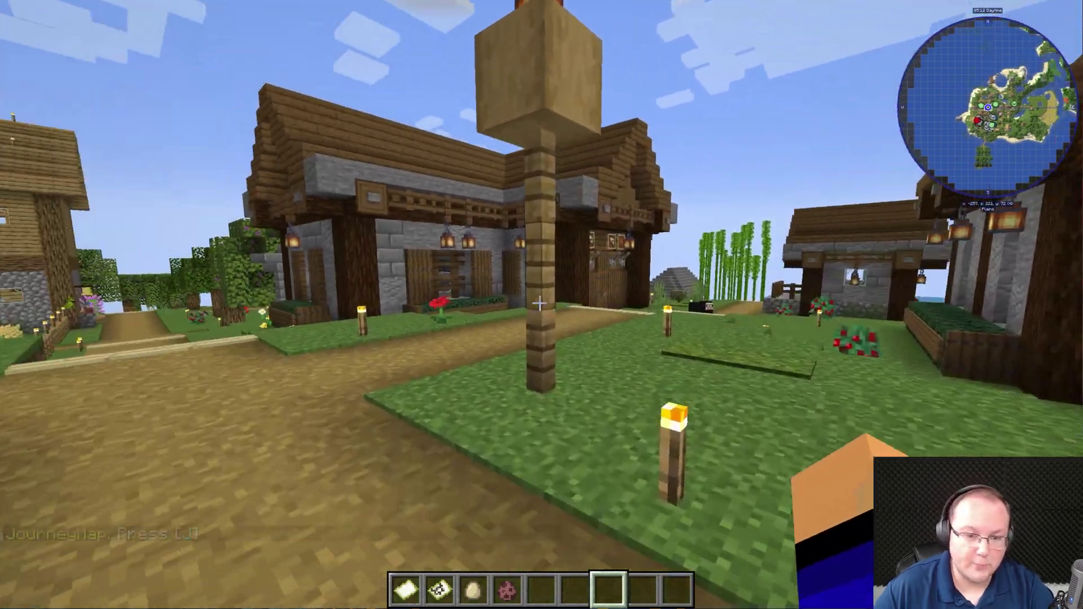
key(w)
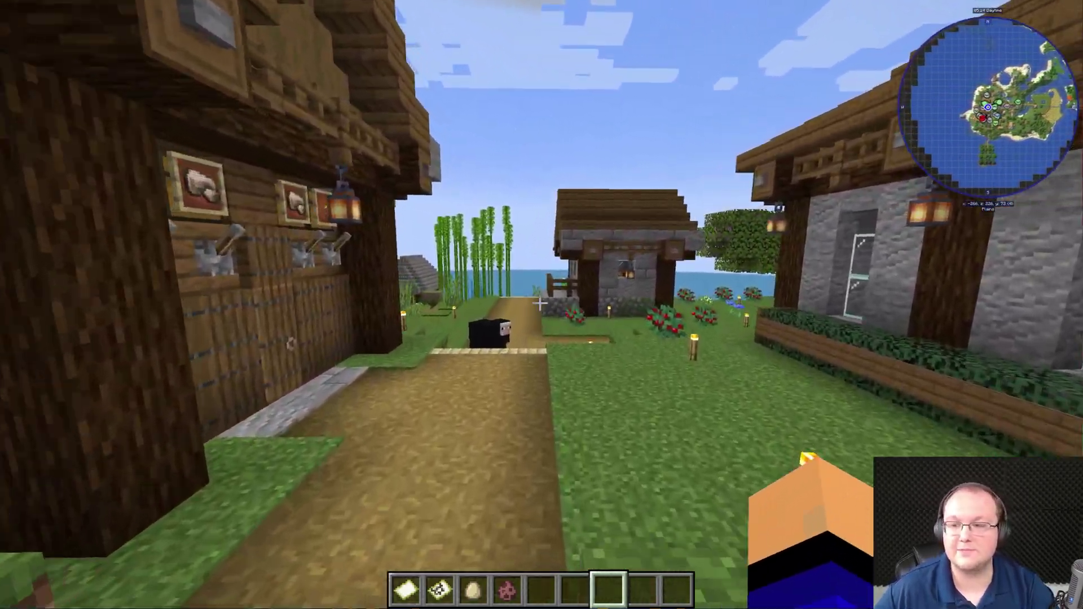
key(w)
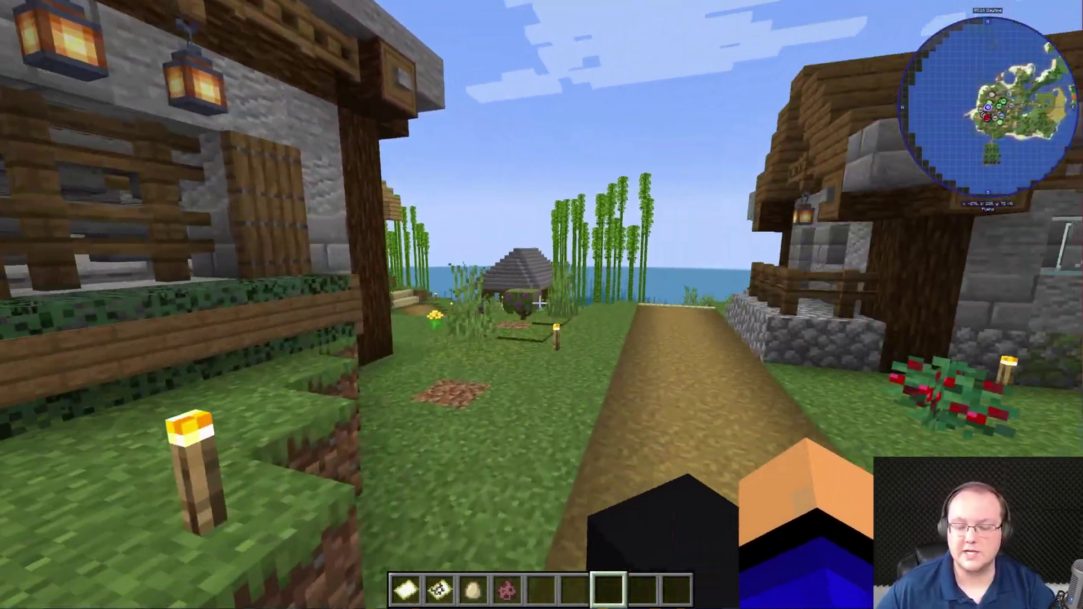
key(w)
key(t)
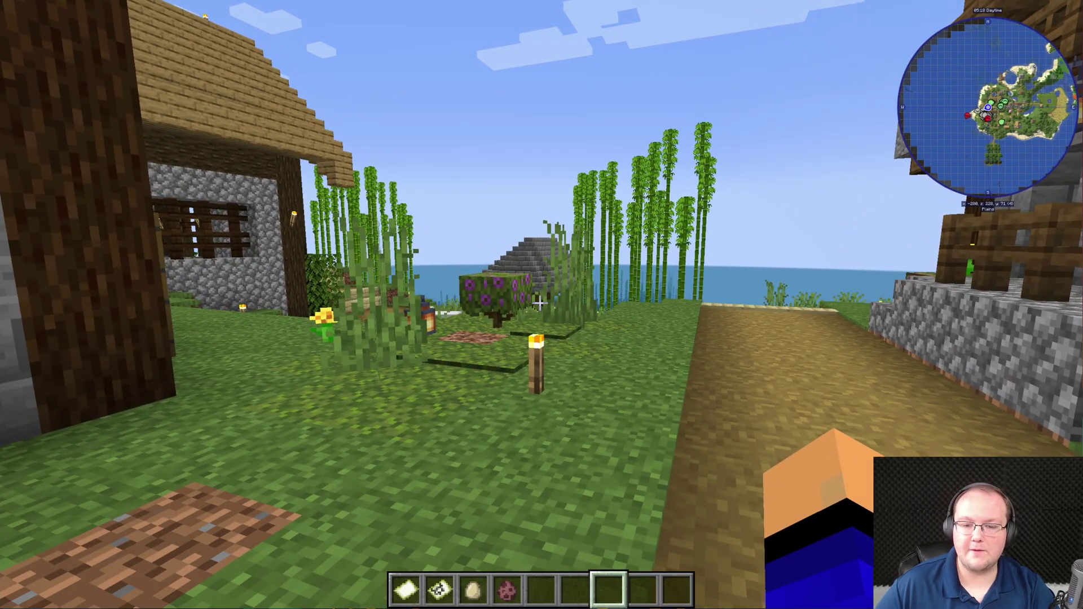
key(w)
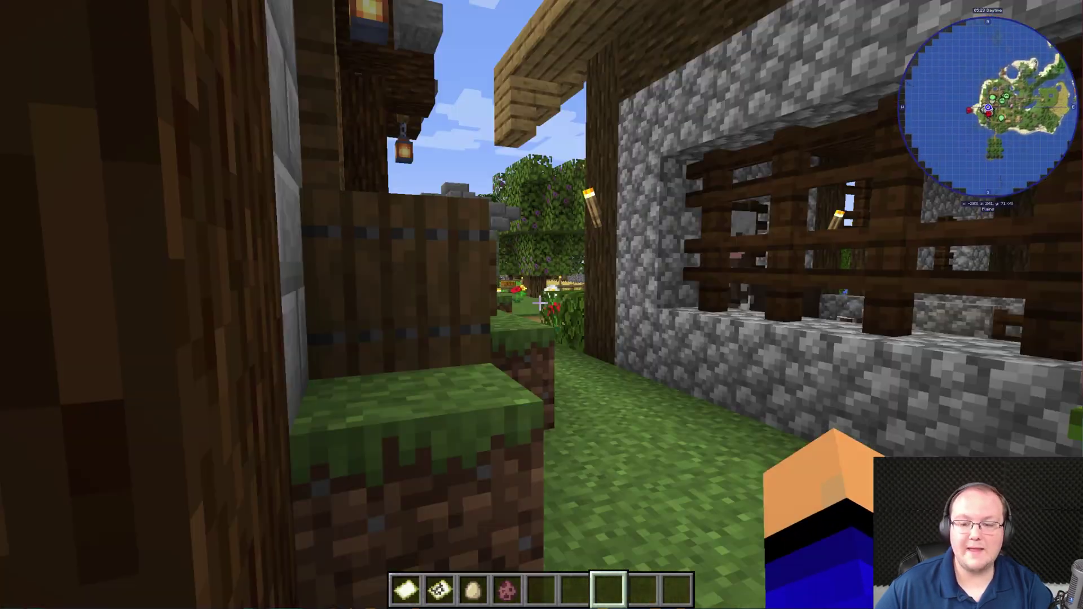
Open JourneyMap's full-screen map of the village, dismissing the About screen.
key(j)
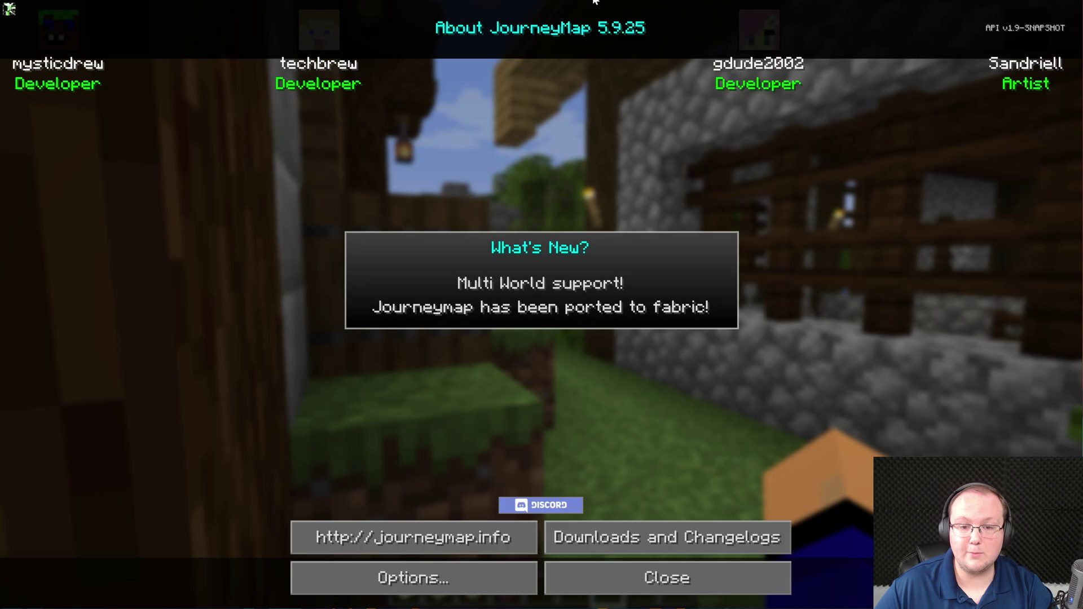
click(700, 575)
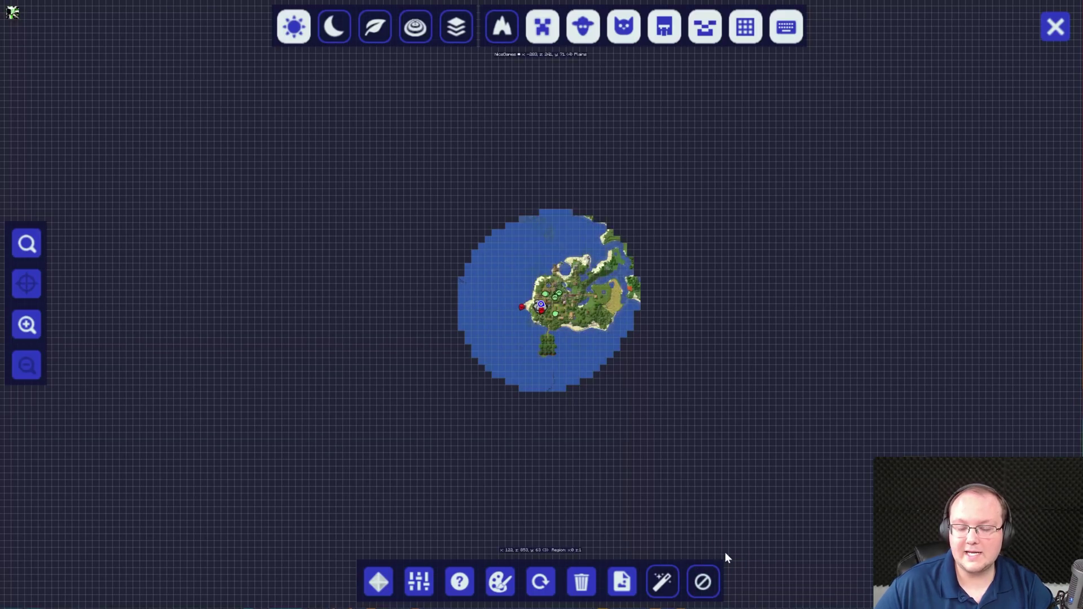
scroll(580, 294, up, 3)
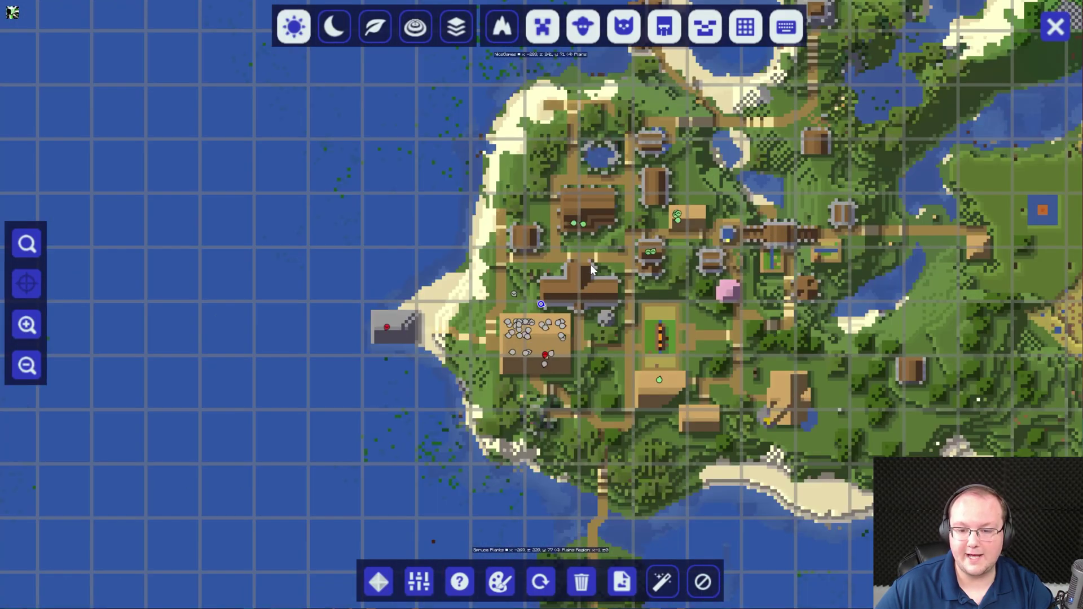
Create a yellow waypoint named Spawn Village at X -271, Z 228, Y 72 on the map, save it and return to the game.
double_click(585, 262)
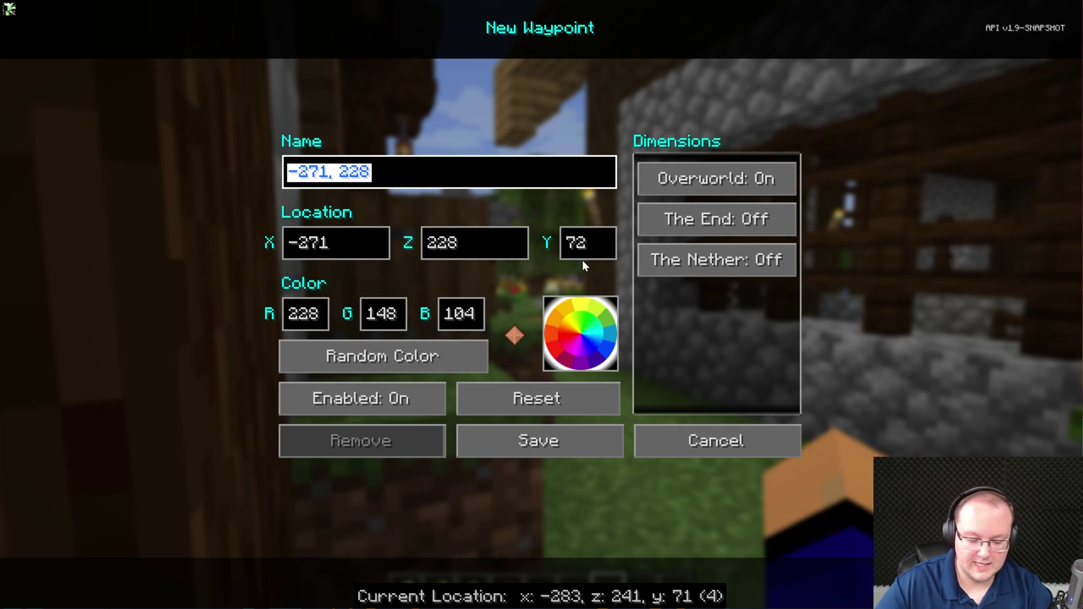
text(Spawn V)
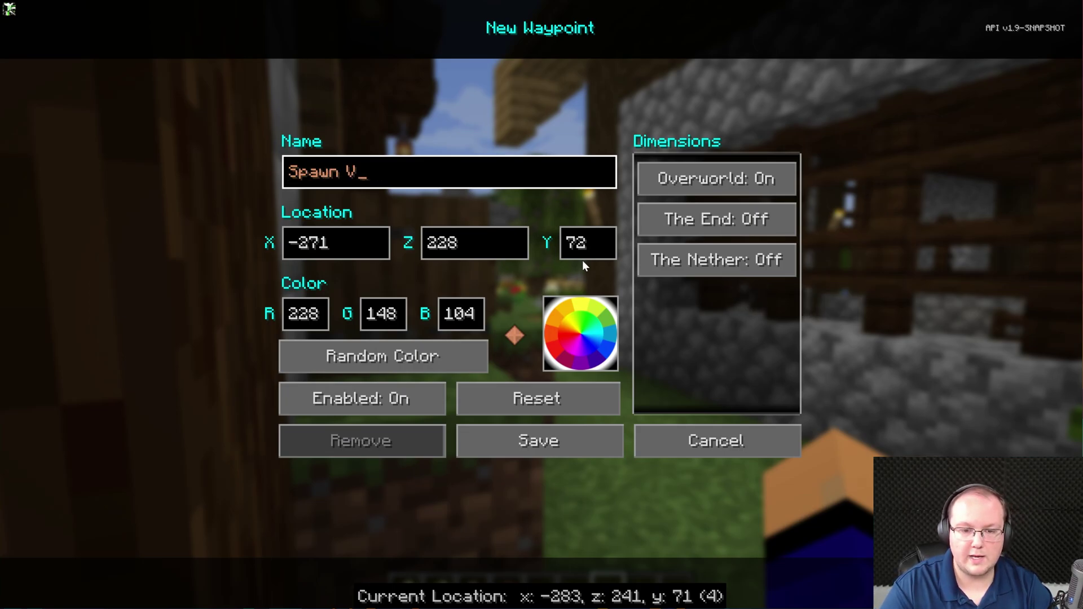
text(illage)
drag(581, 309, 582, 313)
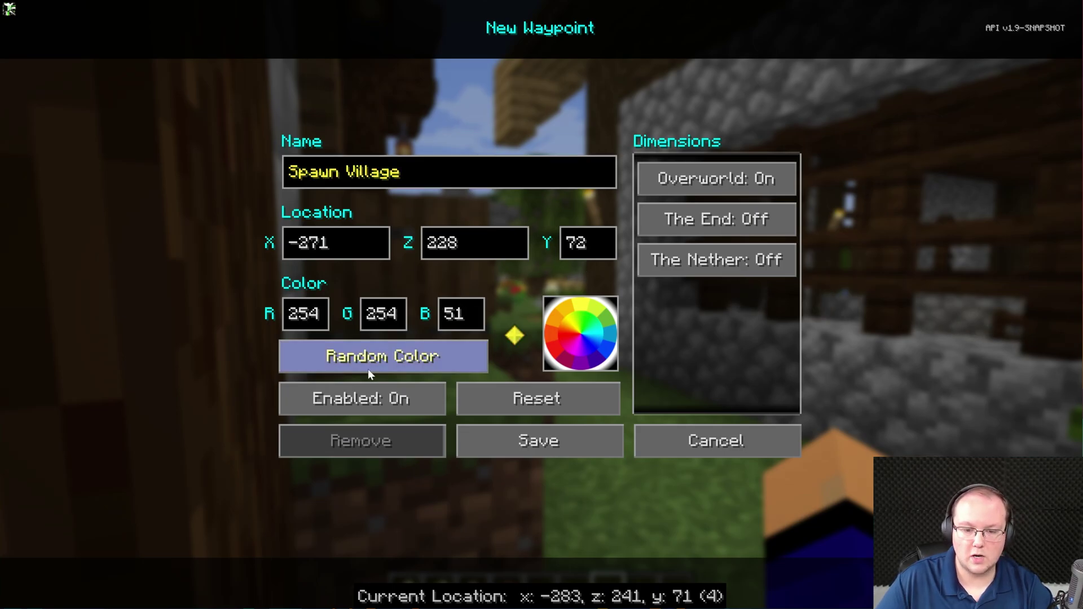
click(474, 440)
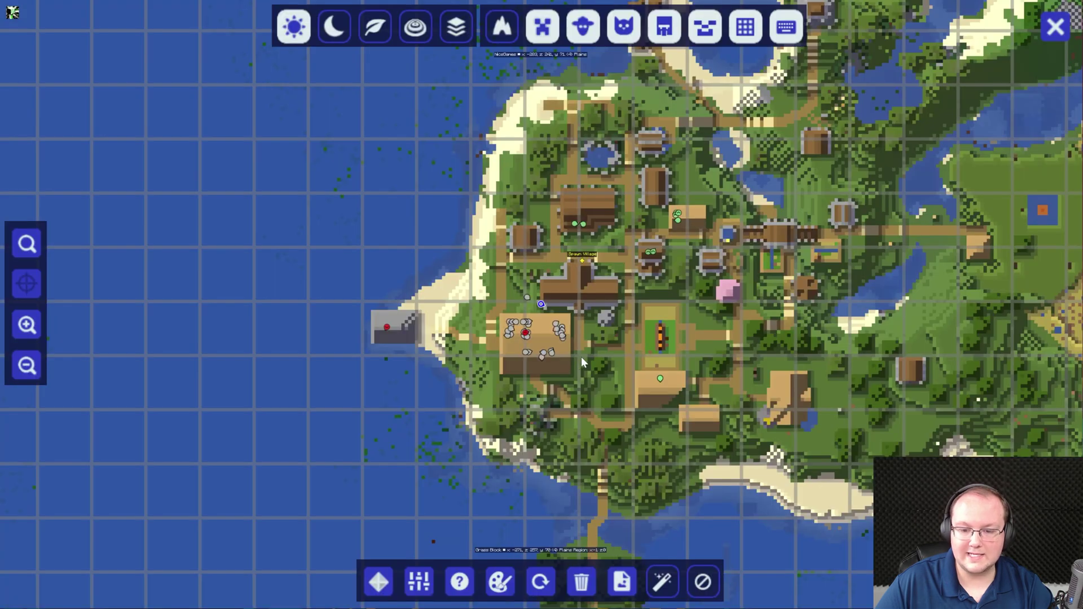
key(Escape)
key(Escape)
key(Escape)
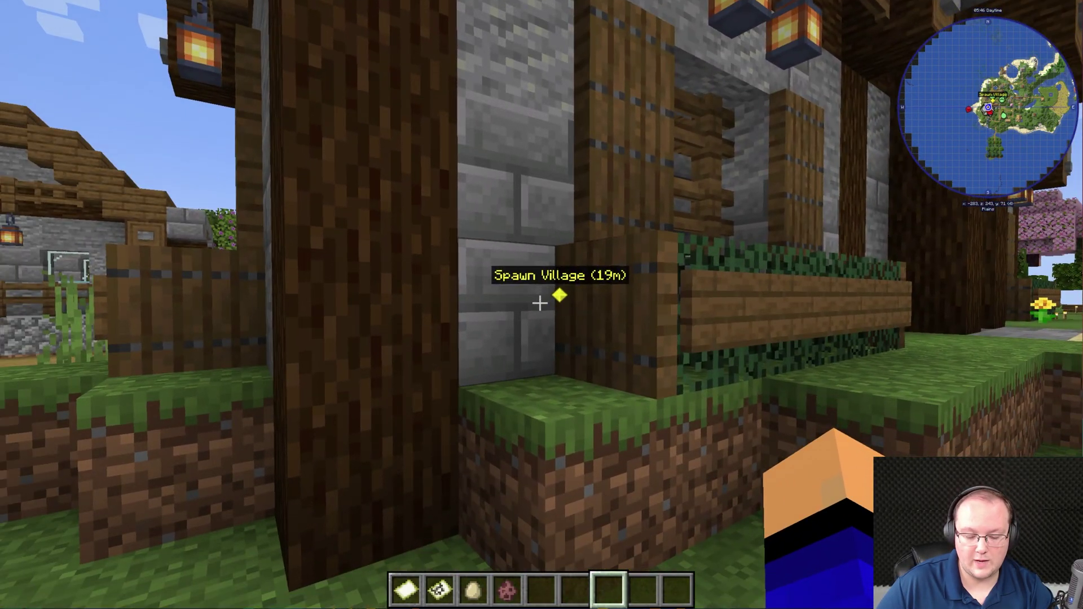
Open the waypoint manager from the full-screen map and teleport to the Spawn Village waypoint.
key(w)
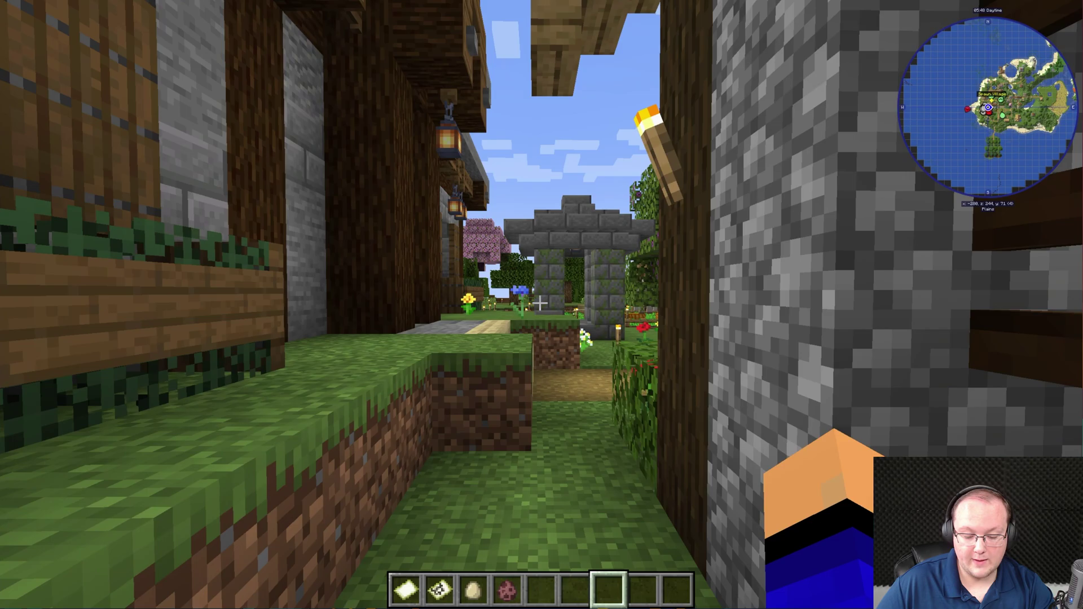
key(j)
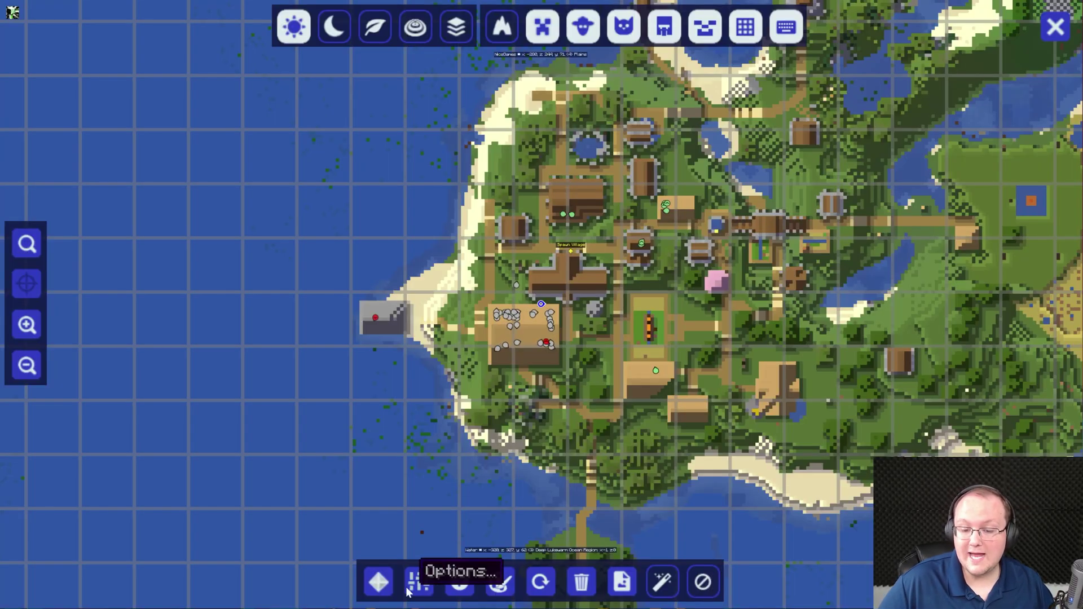
click(379, 582)
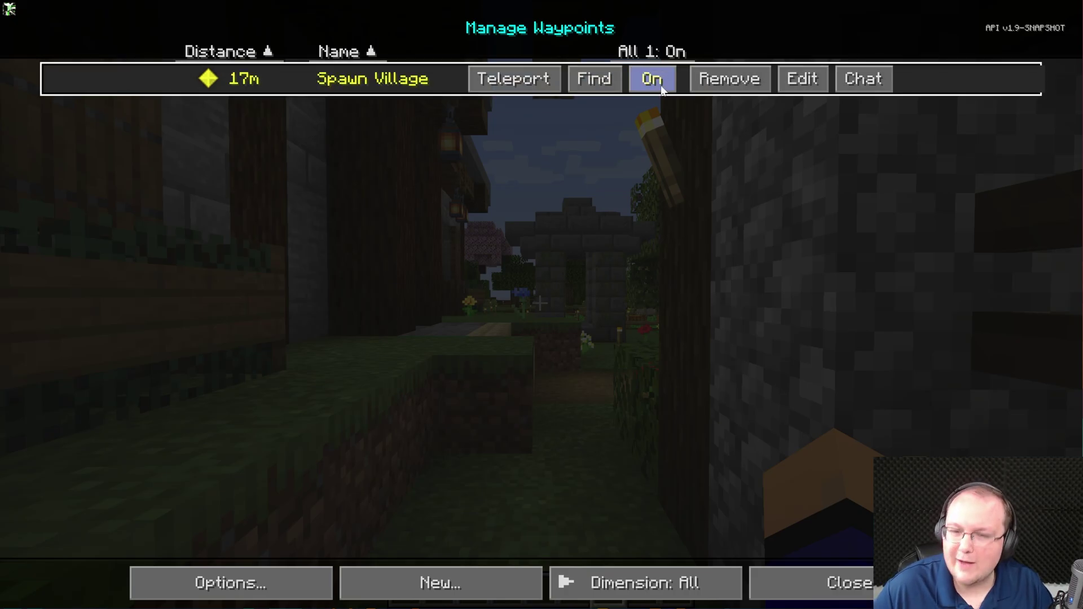
click(514, 79)
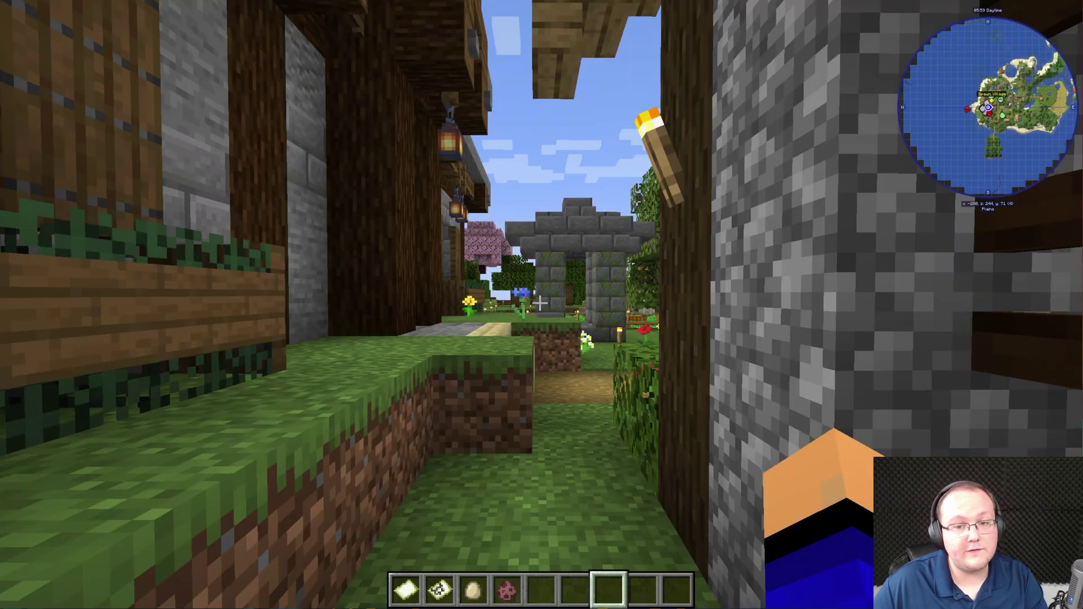
Review JourneyMap's client options, examining the MiniMap Preset 1 settings and the Fullscreen Map section.
key(j)
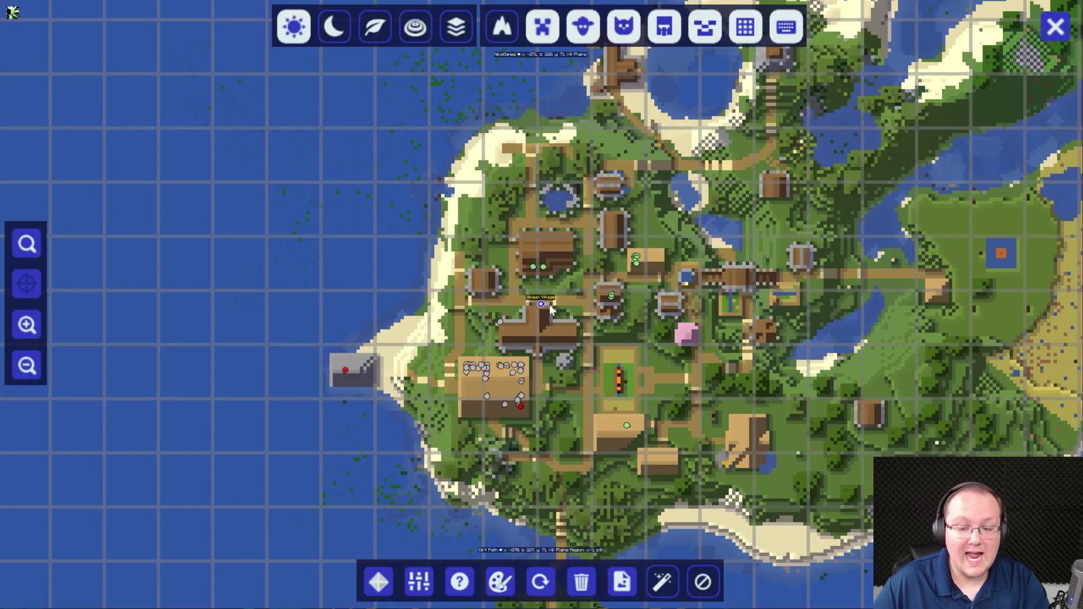
click(418, 582)
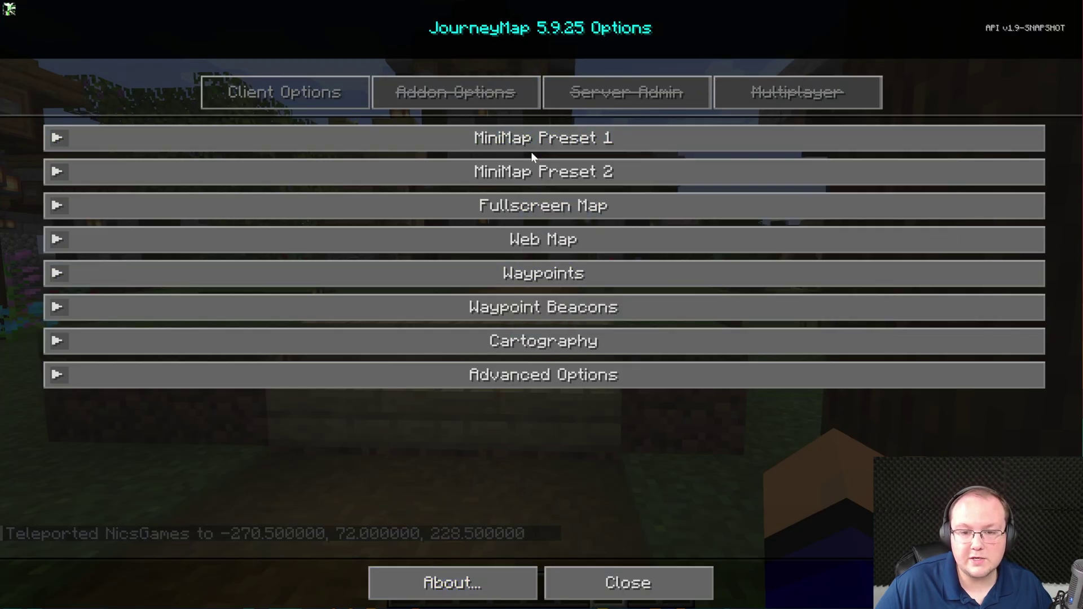
click(559, 140)
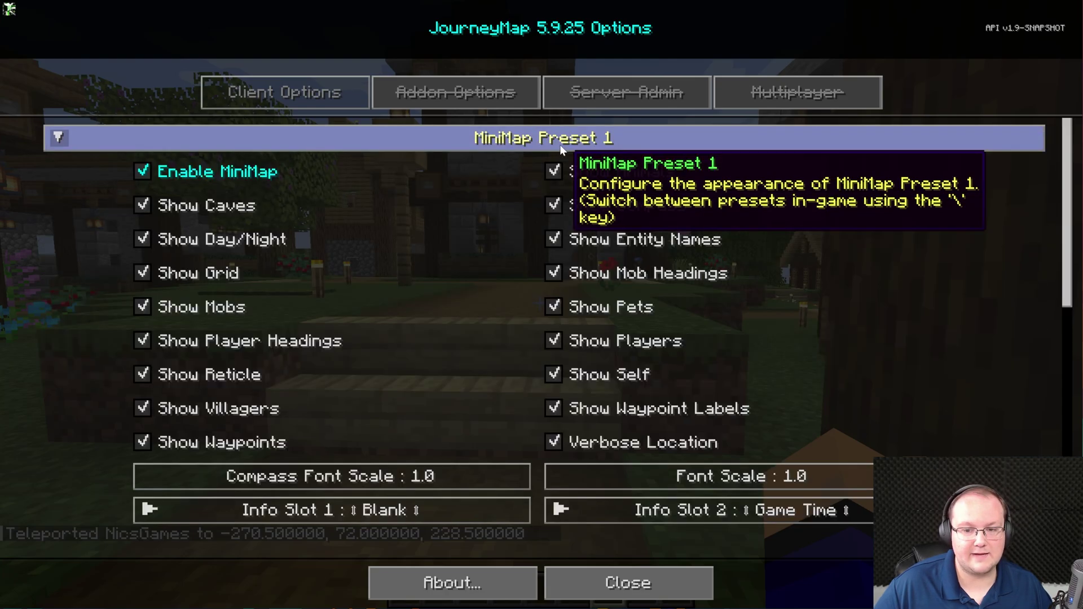
scroll(567, 404, down, 10)
scroll(532, 332, up, 3)
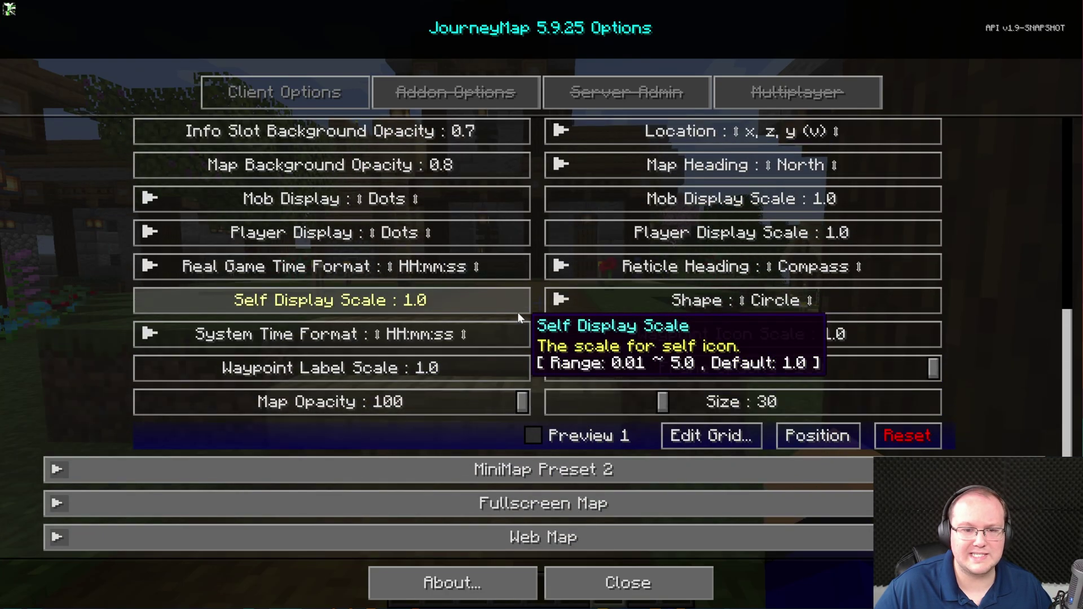
scroll(389, 237, down, 3)
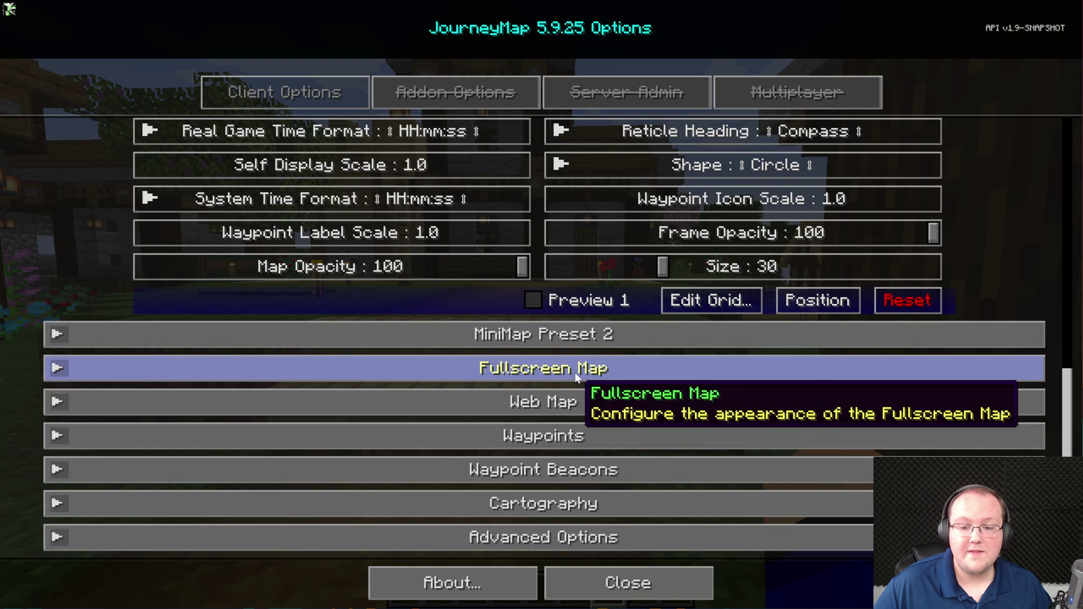
click(574, 370)
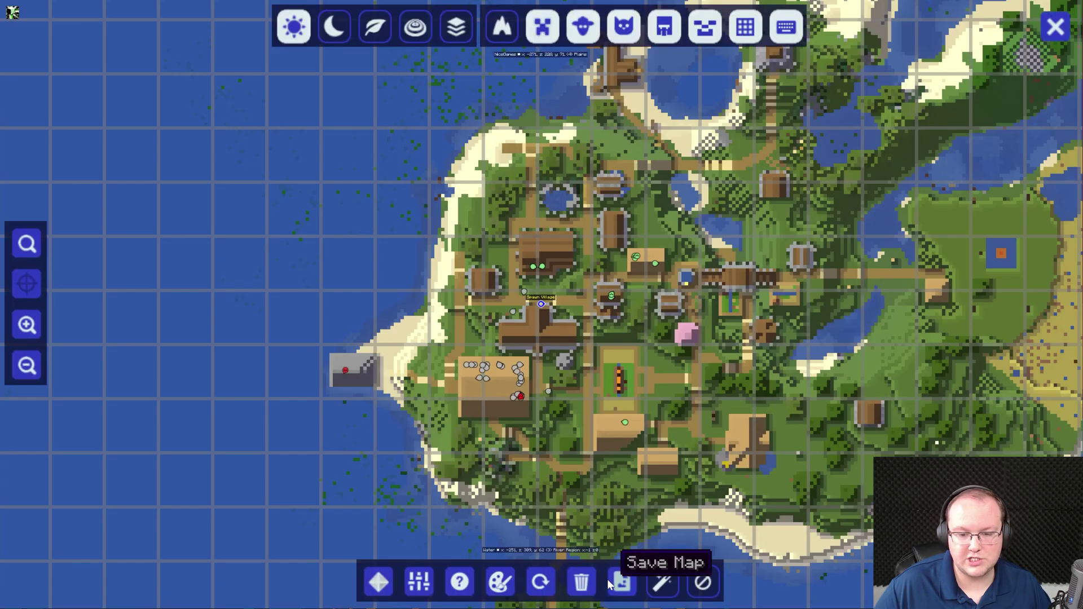
Inspect the explored island on the full-screen map and return to the game.
scroll(760, 364, down, 2)
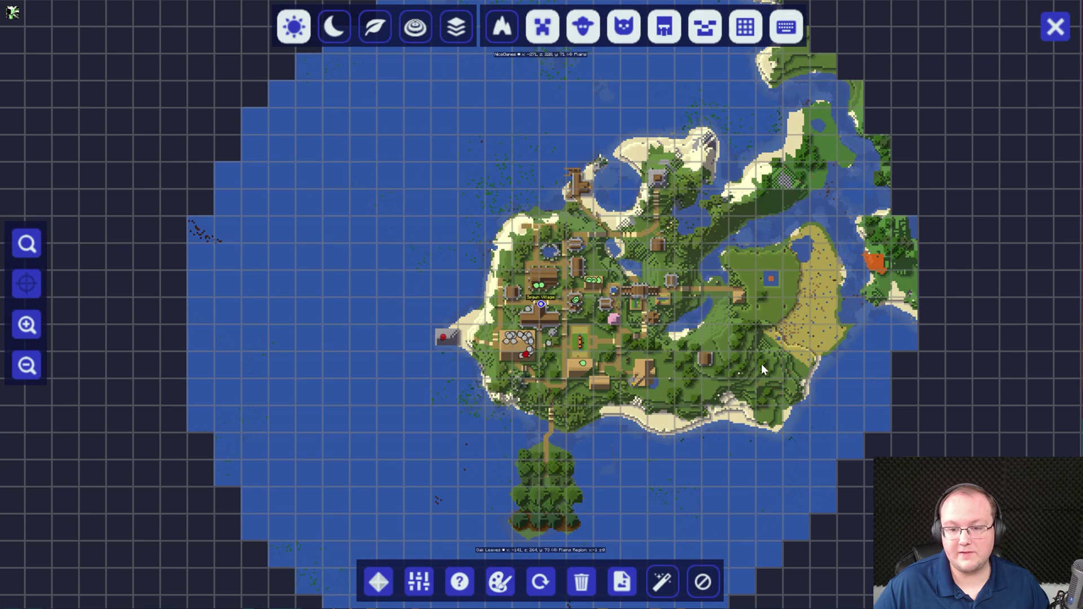
scroll(761, 363, up, 2)
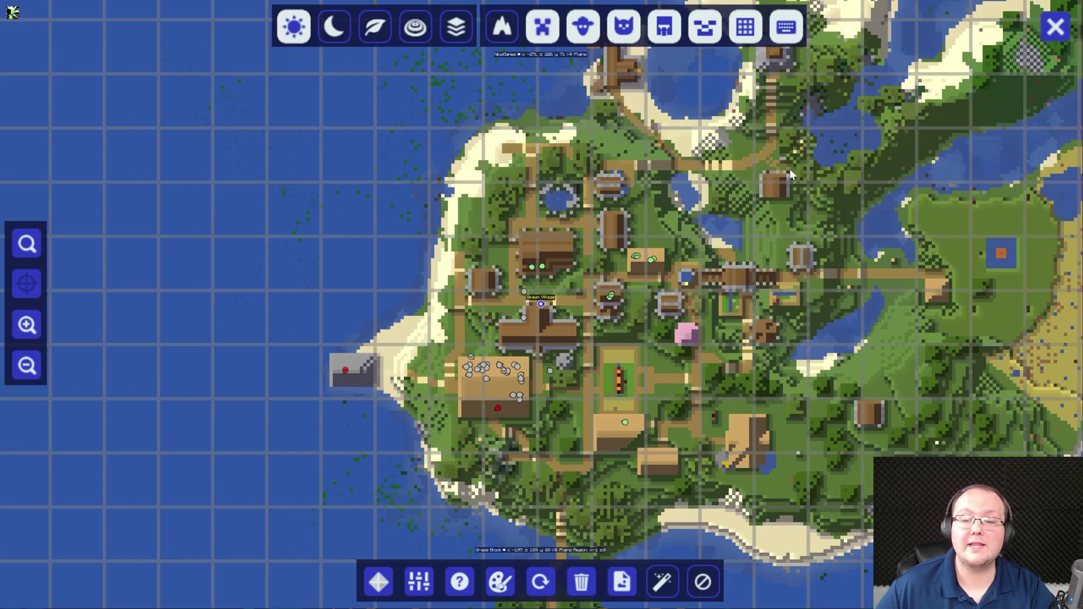
scroll(790, 168, down, 1)
key(Escape)
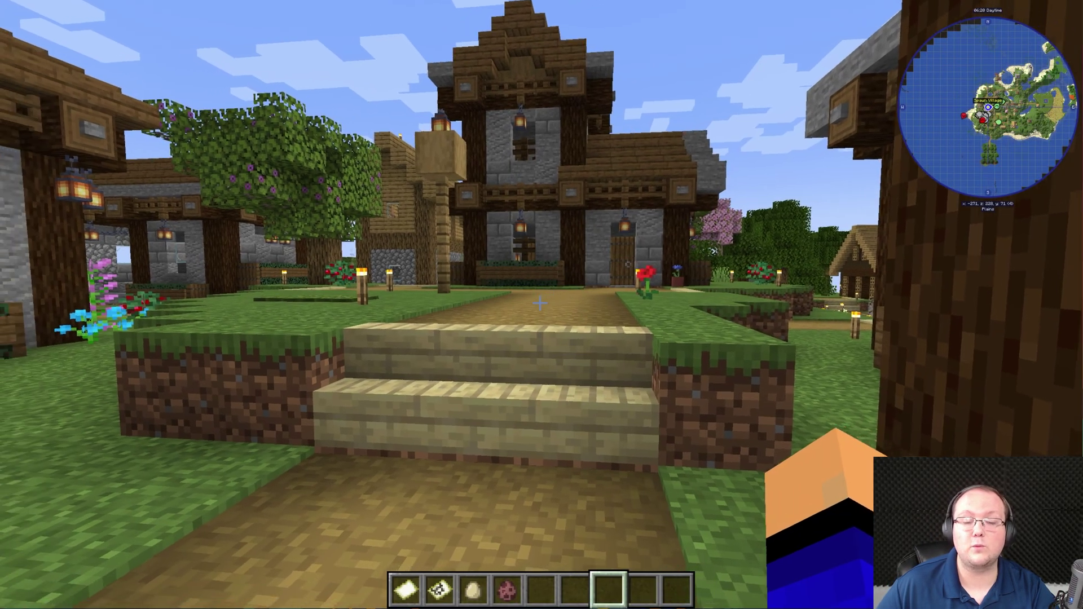
Walk from the Spawn Village waypoint past the crop field and along the path with the minimap active.
key(w)
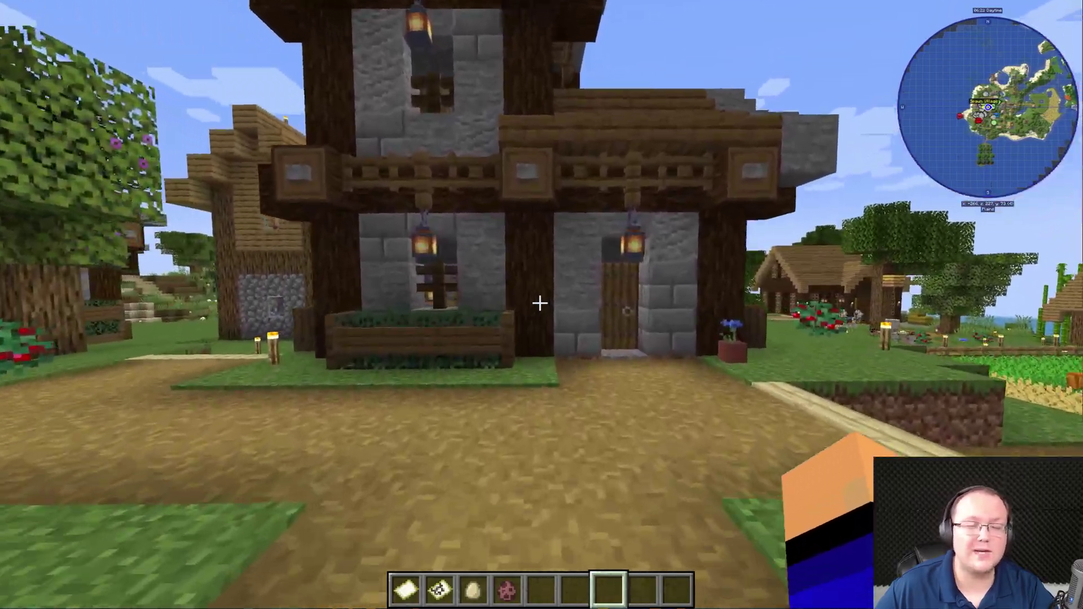
key(w)
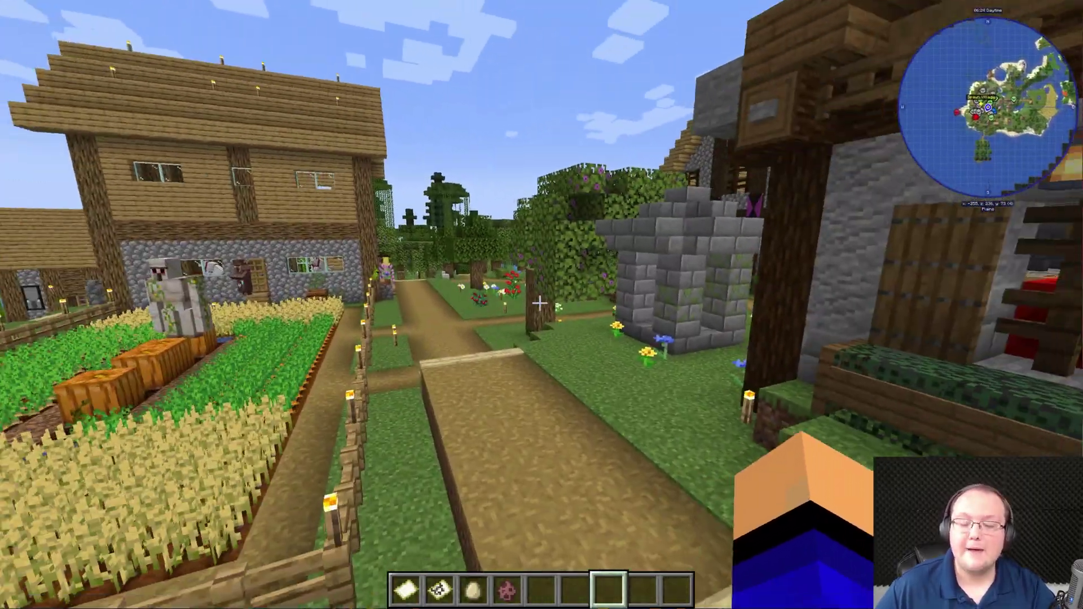
key(w)
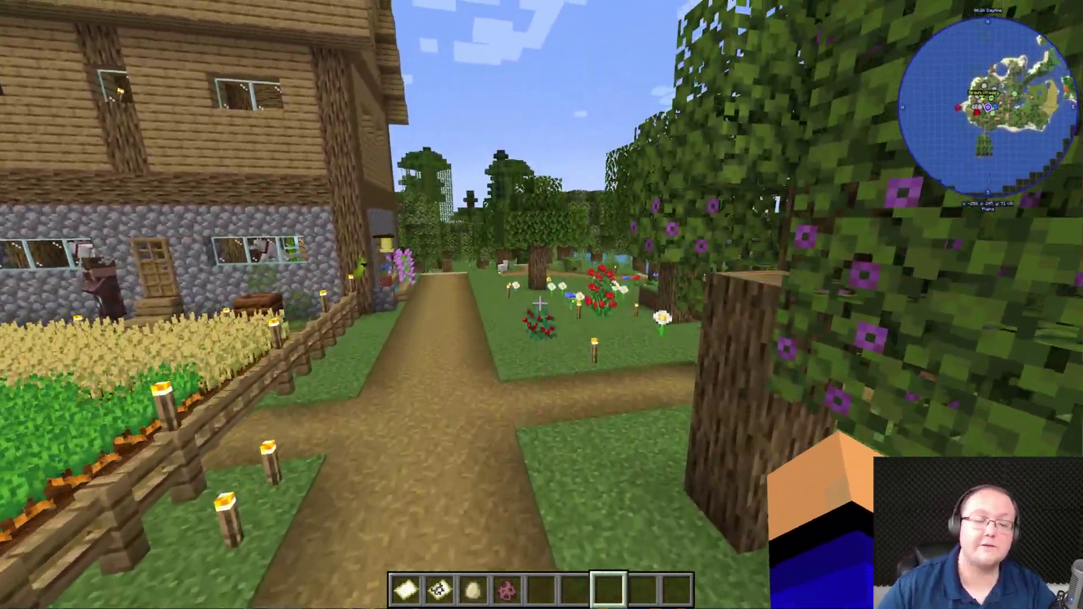
key(w)
key(w)
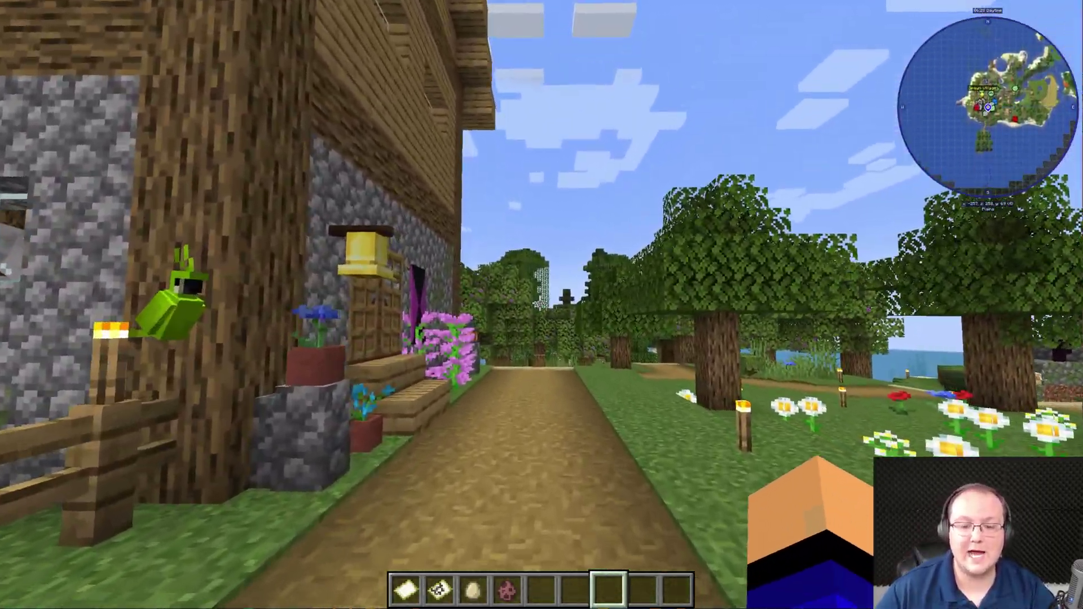